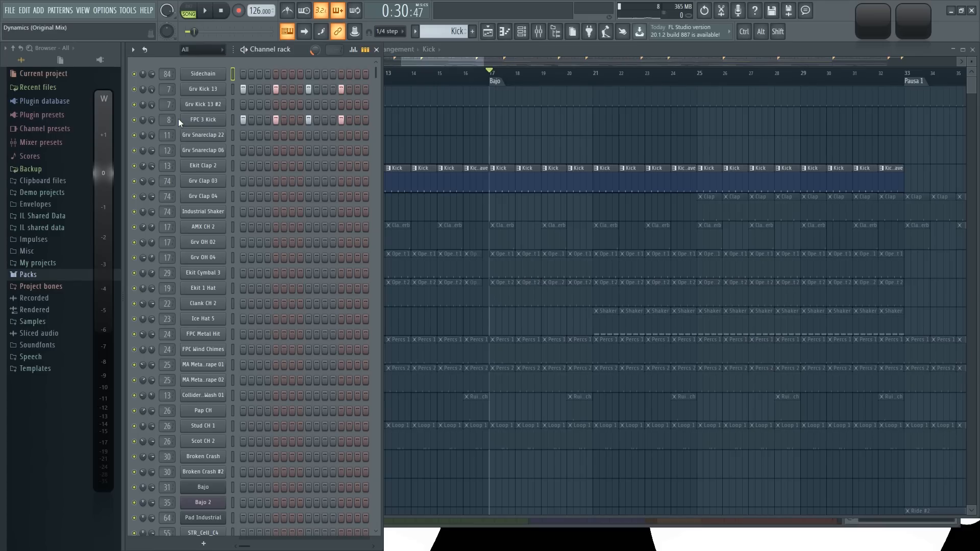
- Solo the Grv Kick 13 channel, play the kick pattern, and switch the solo to Grv Kick 13 #2
right_click(135, 90)
key(space)
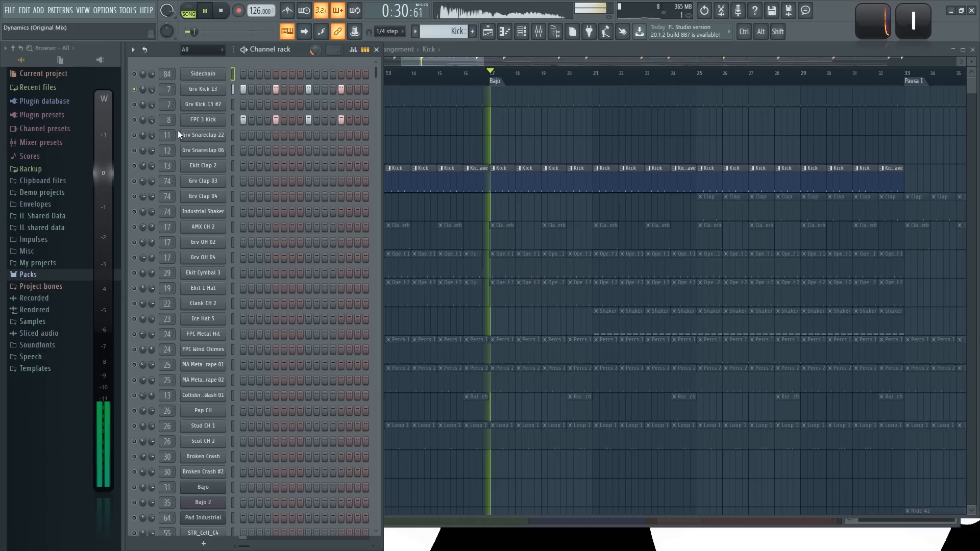
ctrl+click(137, 105)
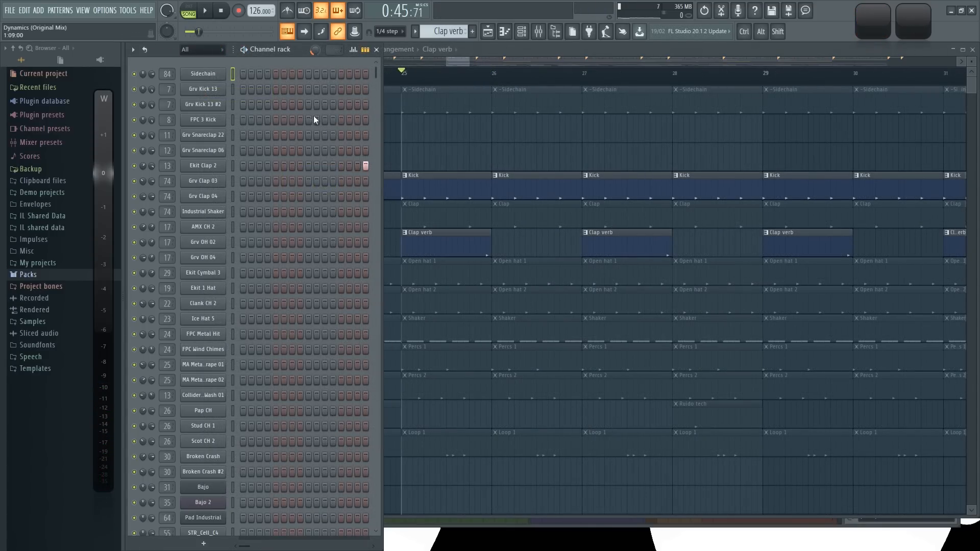
- Play the arrangement from bar 25 to hear the Kick and Snare tracks together, and stop playback
right_click(450, 139)
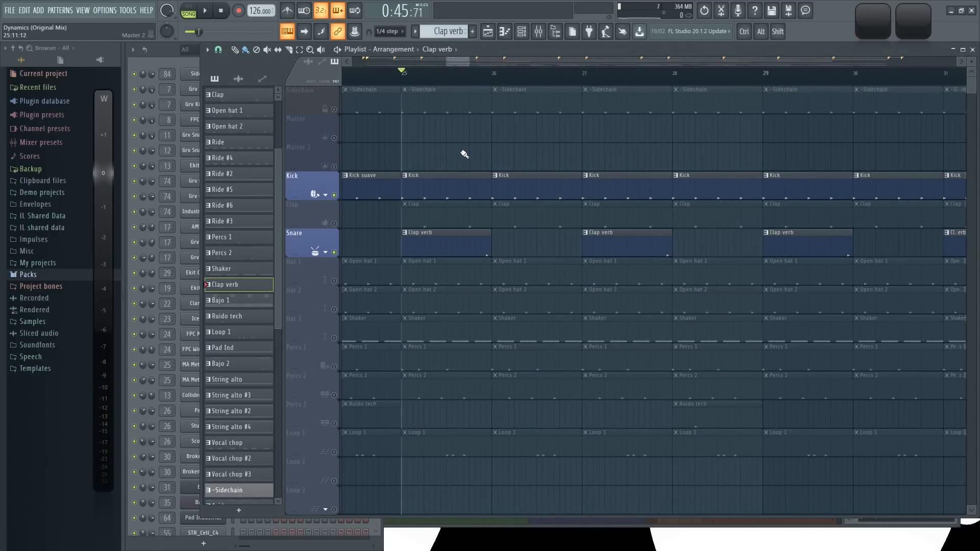
key(space)
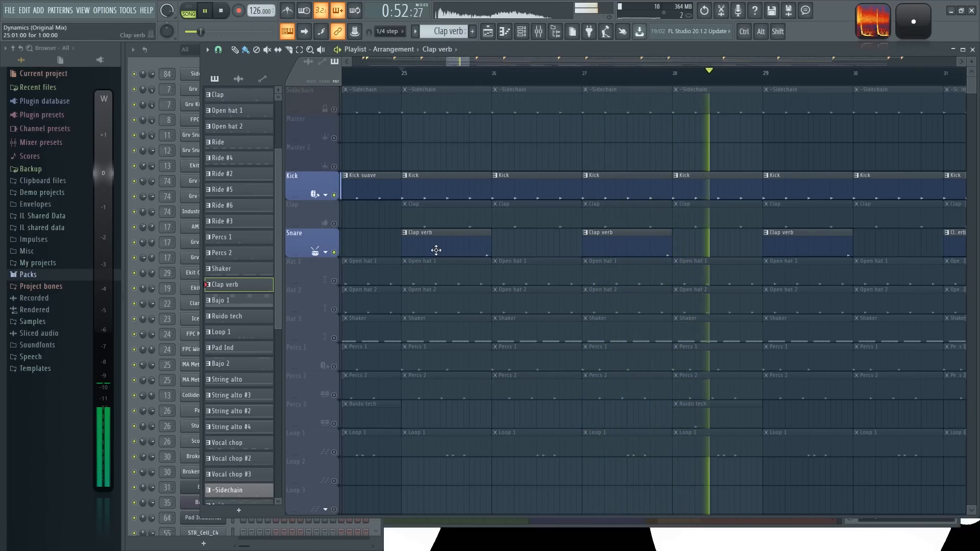
key(F6)
key(space)
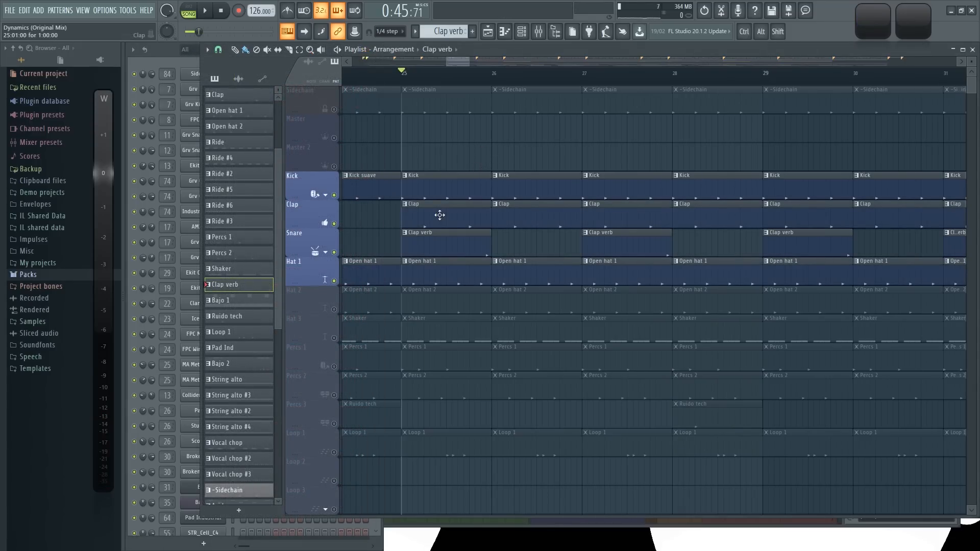
- Examine the Clap and Open hat 1 patterns' steps and play them from bar 25 with the kick and snare
double_click(439, 215)
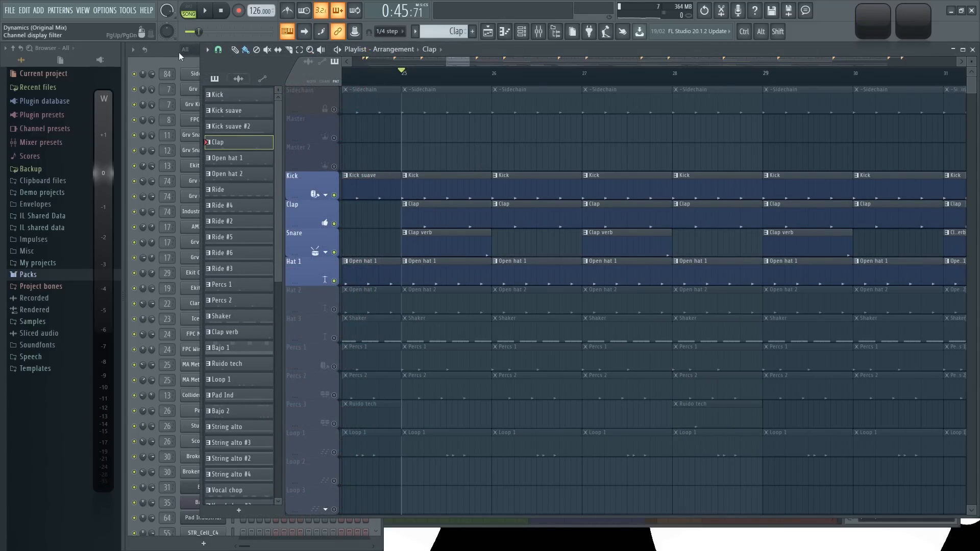
double_click(433, 271)
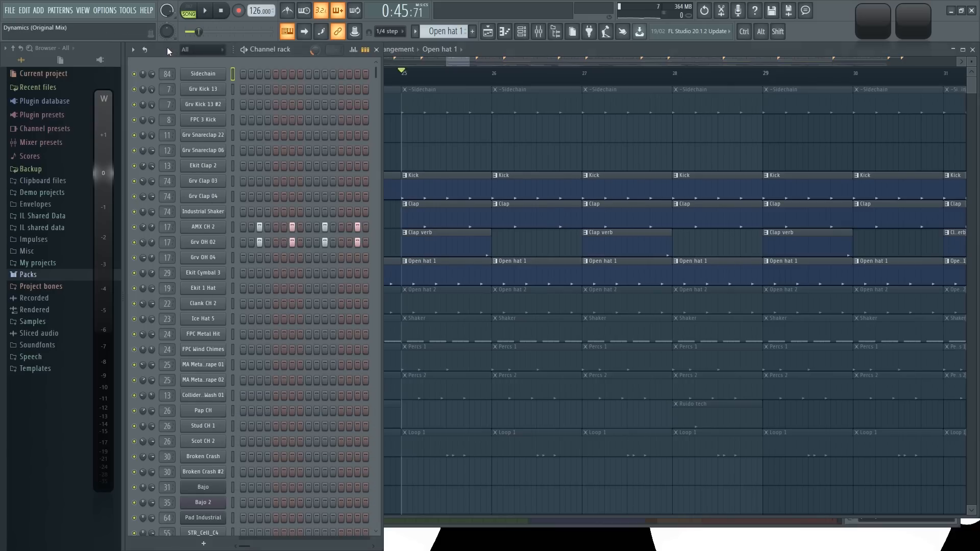
key(space)
right_click(507, 146)
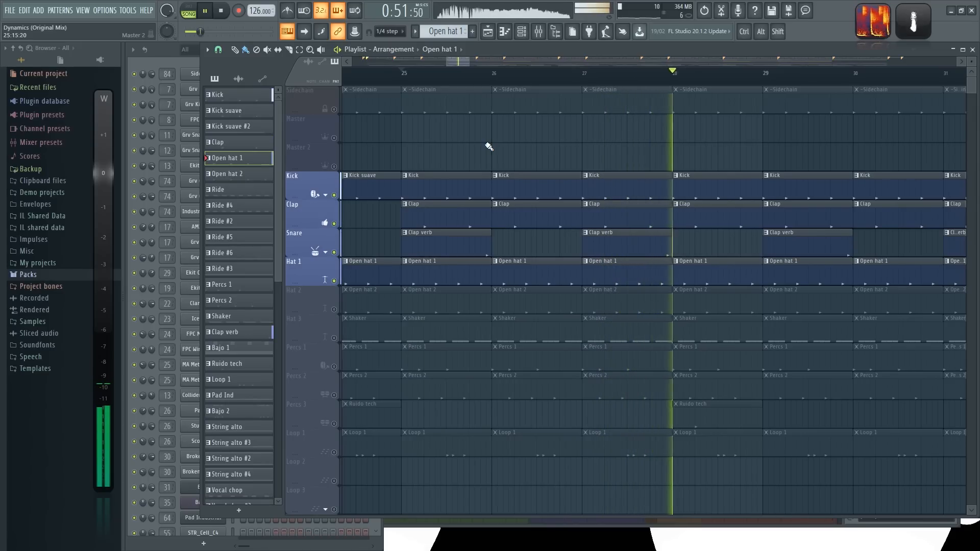
- Play the percussion from bar 25, solo Percs 1, Percs 2 and Loop 1 in turn, and re-enable Percs 2 and Percs 1
drag(488, 146, 487, 84)
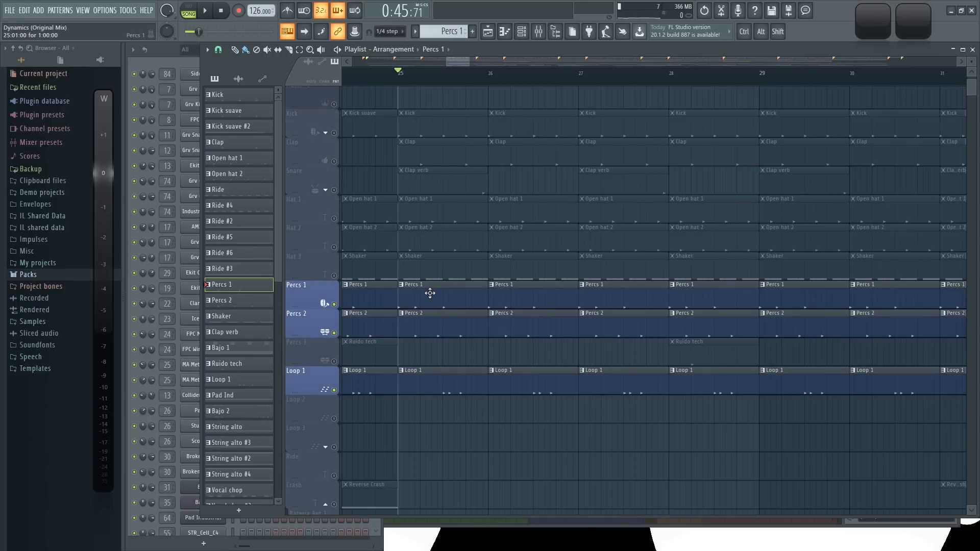
key(space)
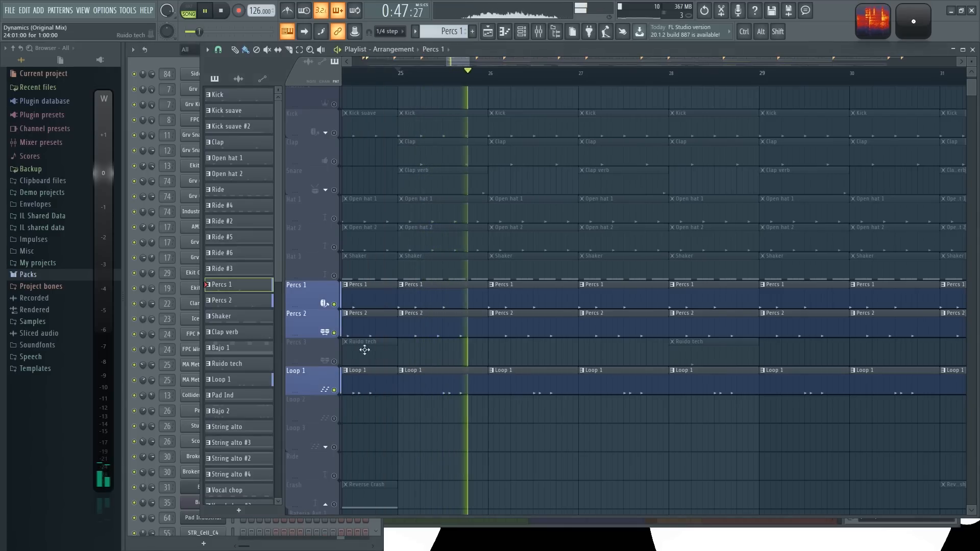
ctrl+click(333, 304)
ctrl+click(335, 332)
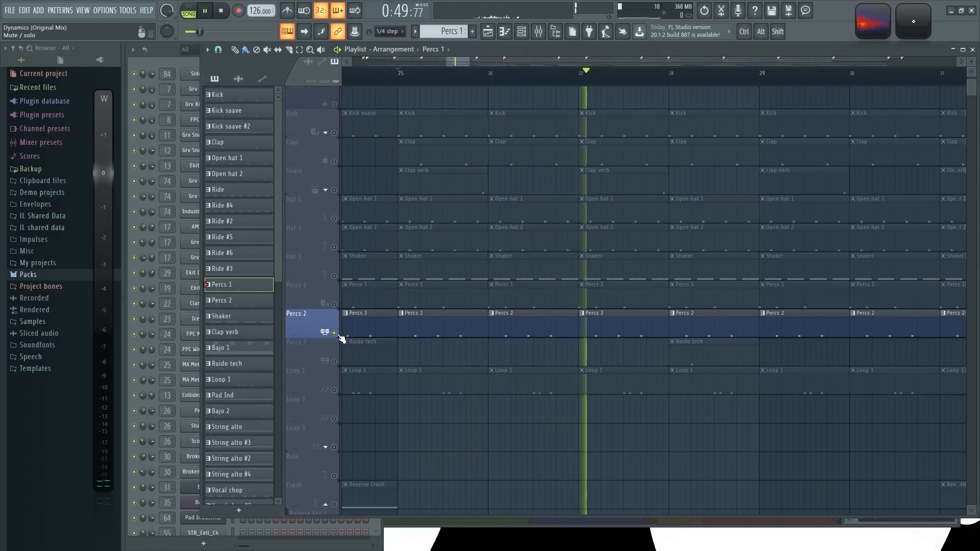
ctrl+click(334, 391)
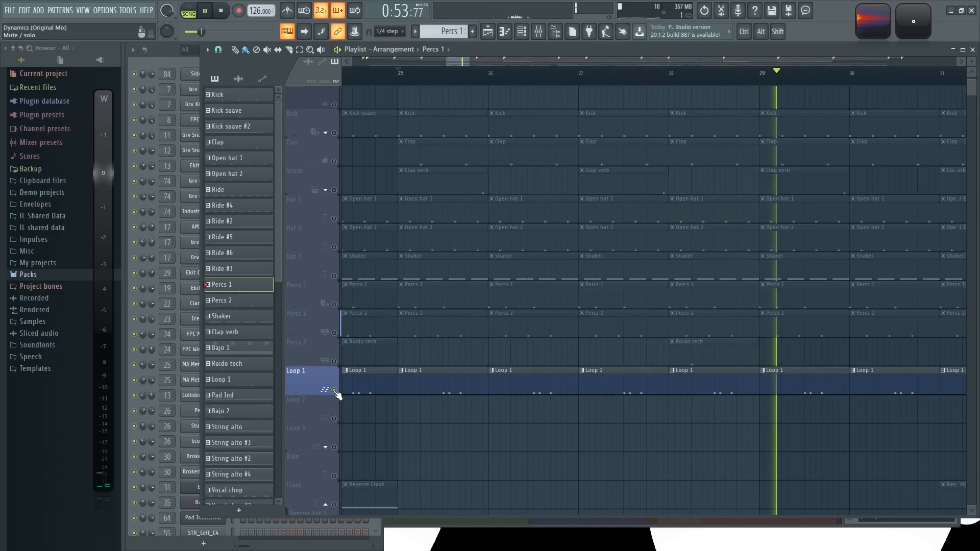
click(335, 332)
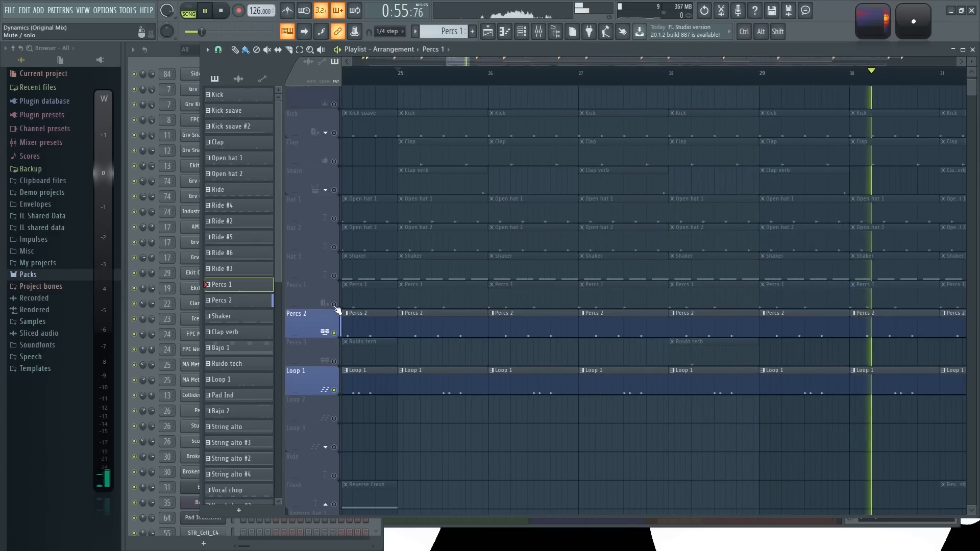
click(334, 304)
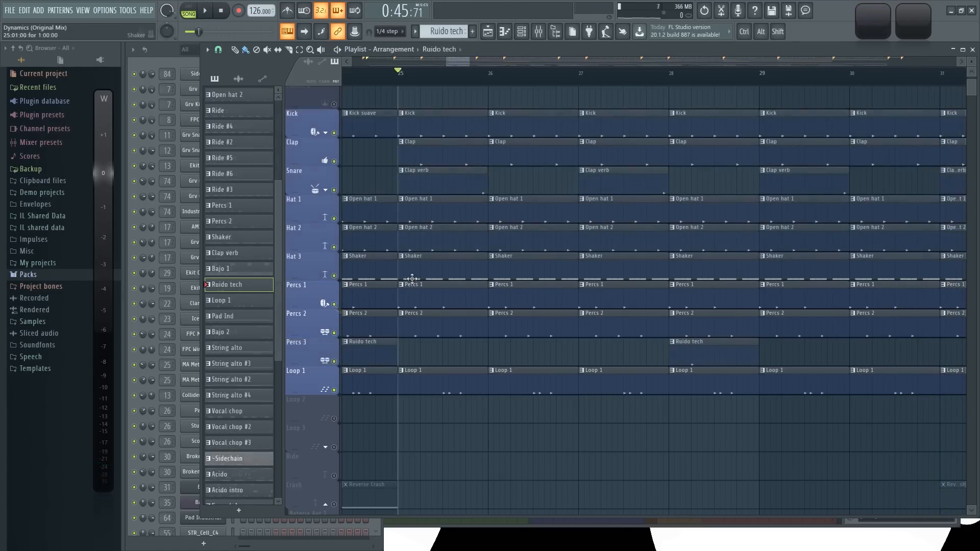
- Select the Shaker and Ruido tech clips and examine the Ruido tech pattern's steps in the channel rack
click(420, 264)
key(F6)
click(676, 347)
click(163, 48)
scroll(302, 212, down, 2)
scroll(306, 214, up, 1)
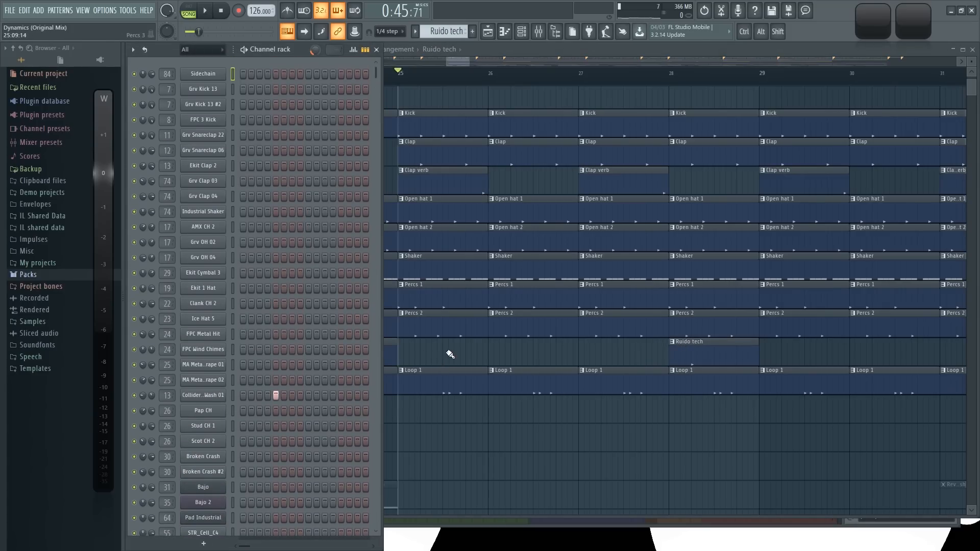
- Play the combined drum and percussion tracks from bar 25 in the playlist and stop playback
click(450, 354)
key(space)
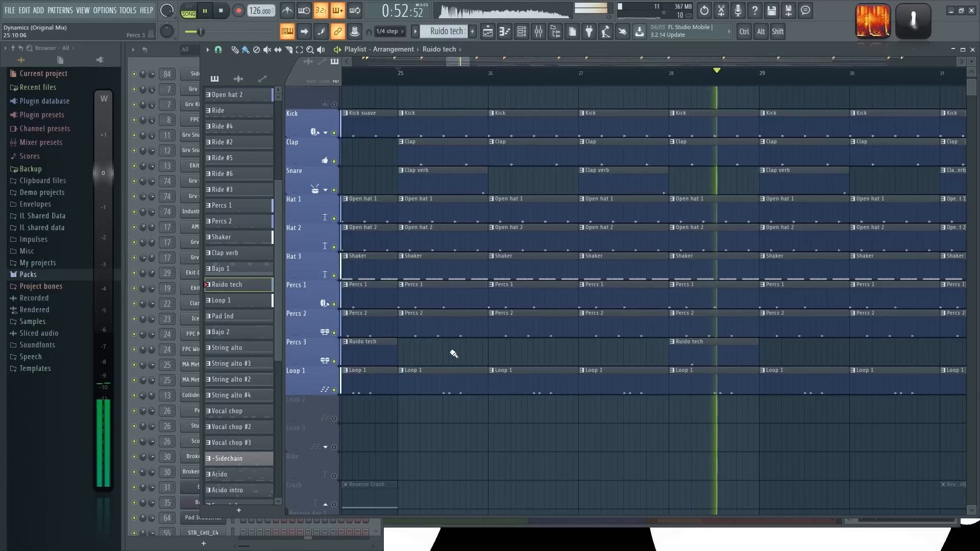
key(space)
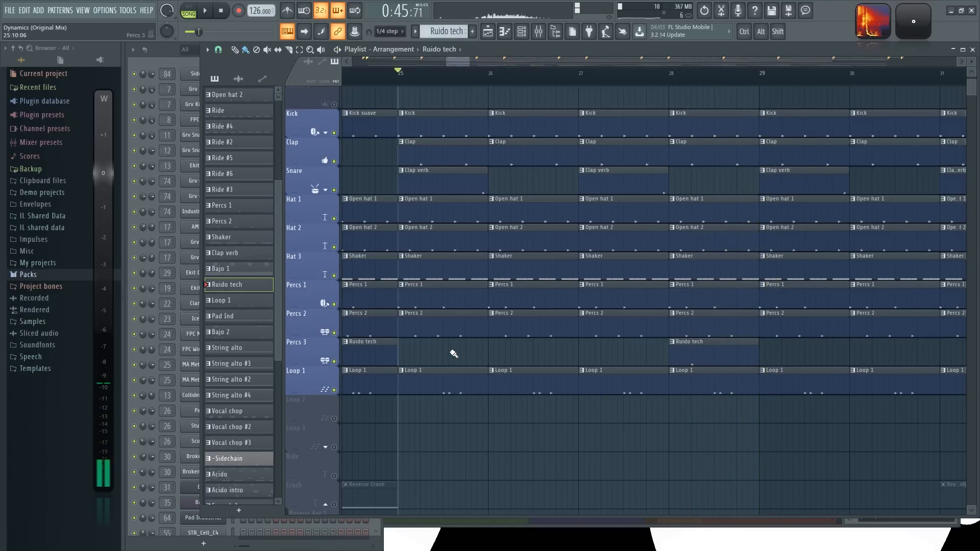
- Open the Ekit Cymbal 3 channel settings for the Ride pattern and examine its sample
scroll(453, 353, down, 1)
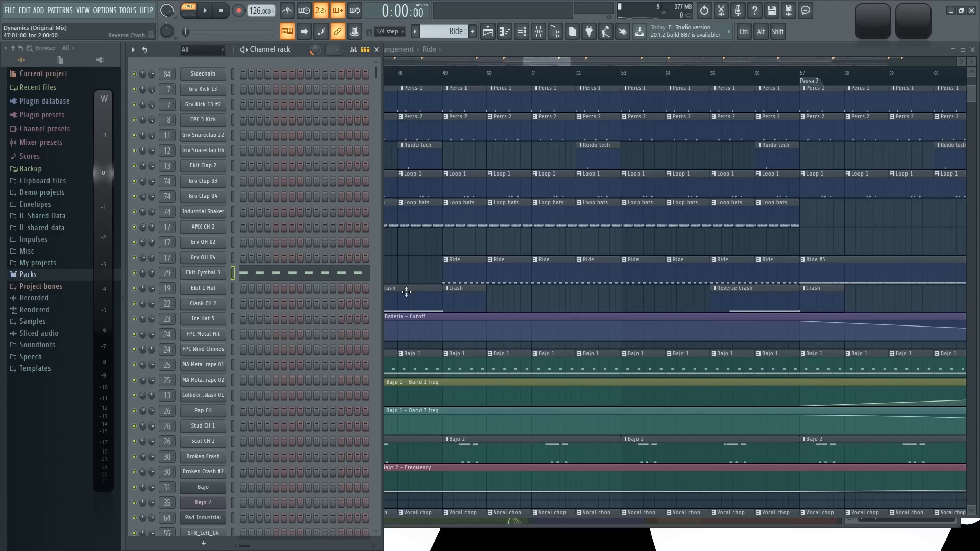
click(207, 274)
click(395, 118)
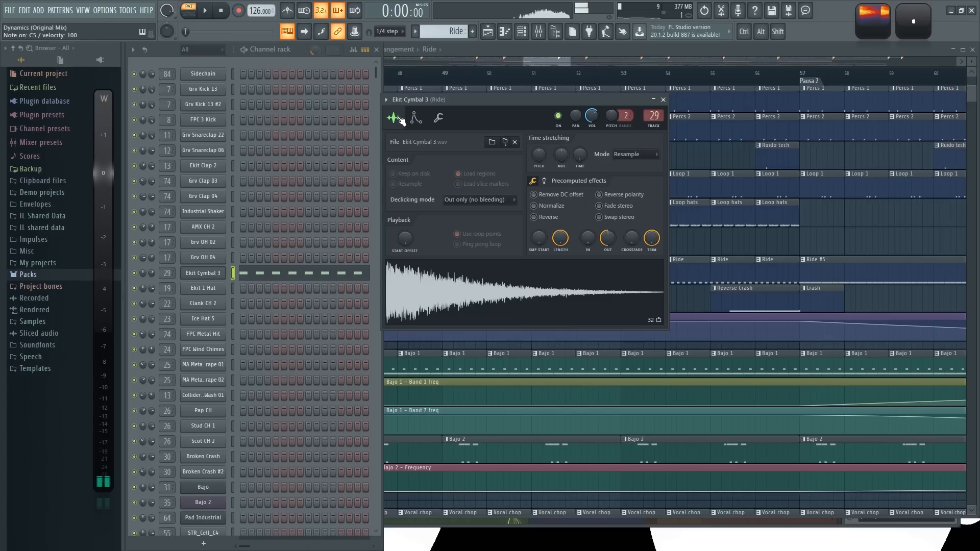
- Find the Ride #5 clip at the Pausa 2 marker and open its Ekit Cymbal 3 notes in the piano roll
key(F5)
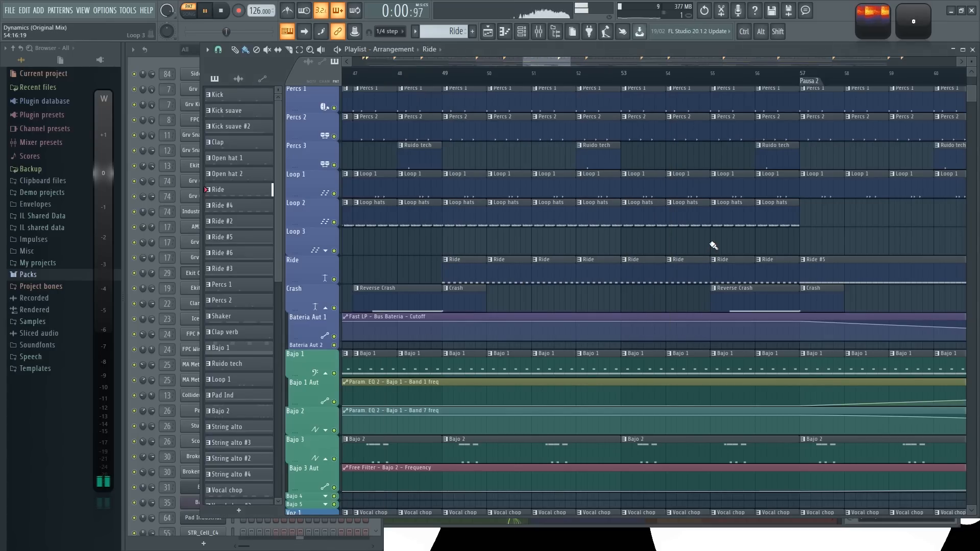
drag(832, 264, 516, 287)
click(179, 62)
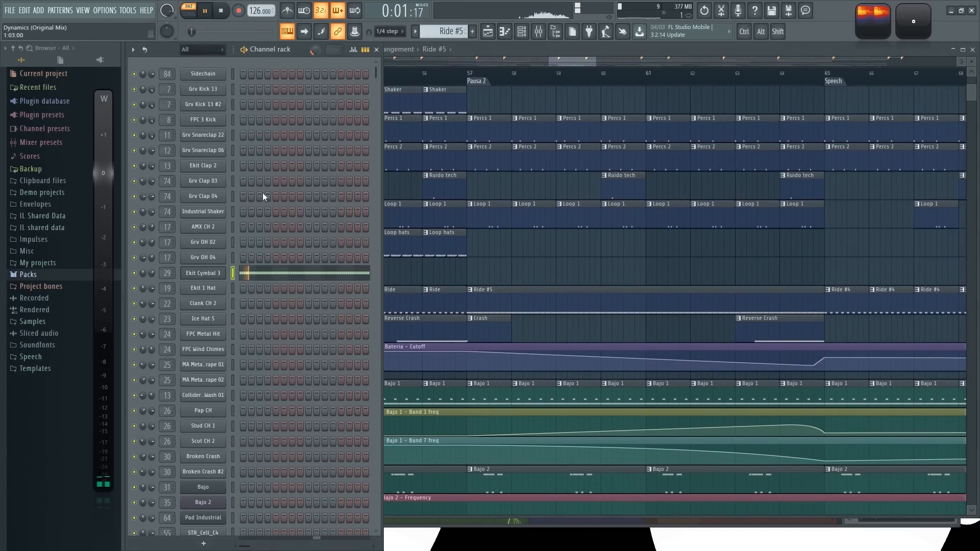
click(267, 273)
scroll(306, 227, down, 5)
scroll(325, 217, down, 2)
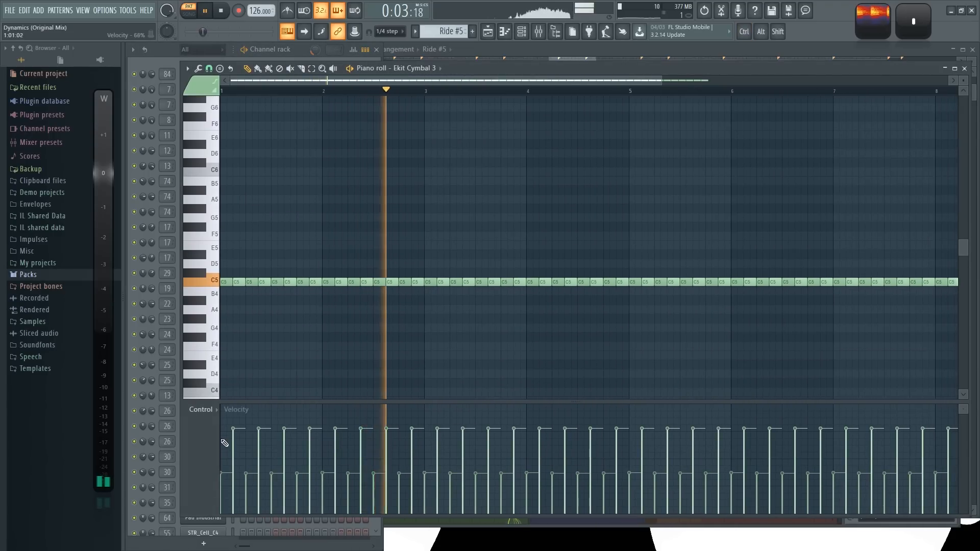
- Display the Ride #5 notes' fine pitch in the control lane, examine the full curve, and close the piano roll
click(207, 434)
click(237, 500)
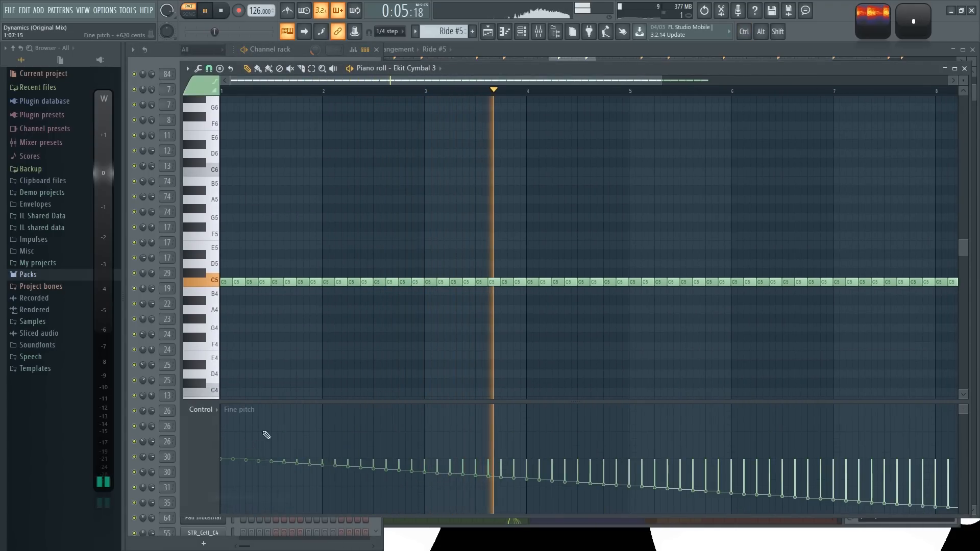
scroll(357, 433, down, 2)
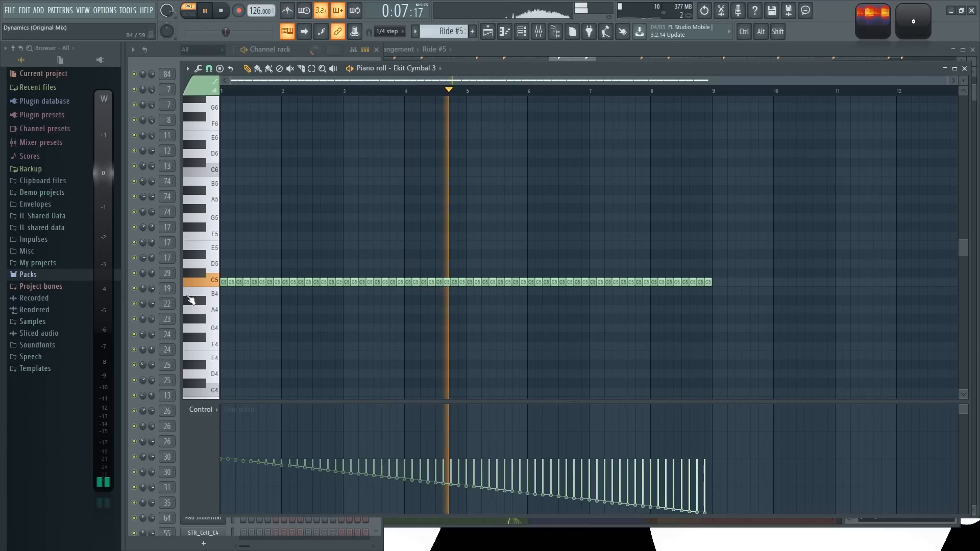
click(963, 68)
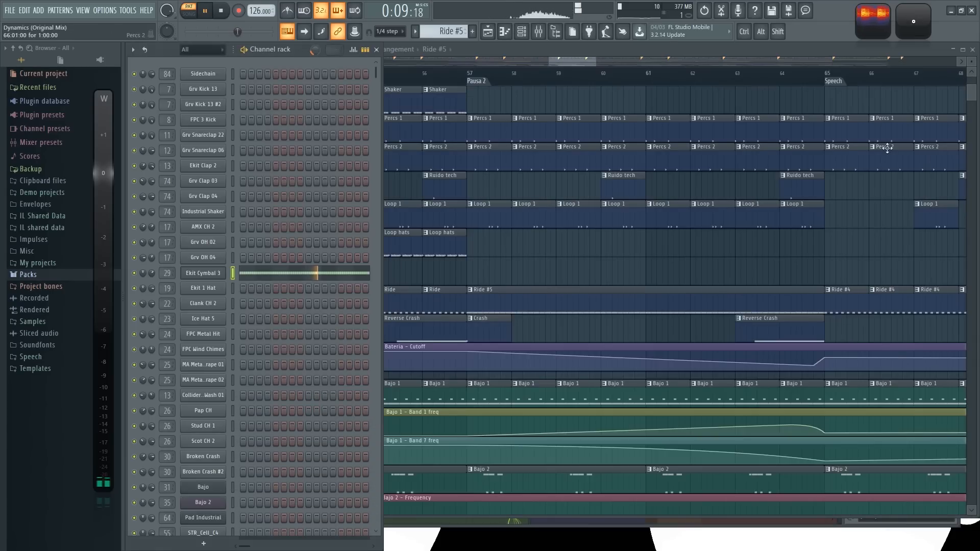
- Open the Ride #3 pattern's Ekit Cymbal 3 notes from the Pausa 1 section and change the note property displayed in the control lane
drag(764, 249, 572, 262)
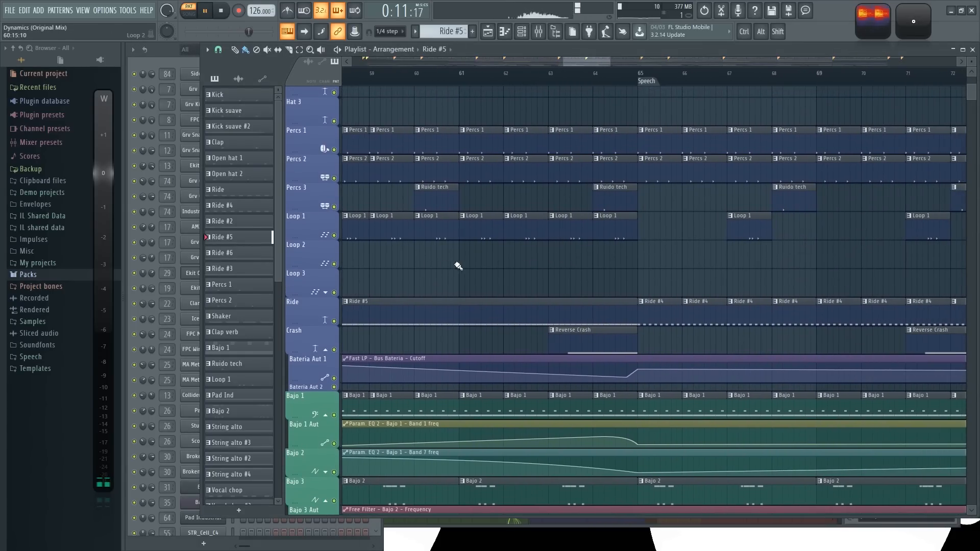
scroll(629, 266, down, 6)
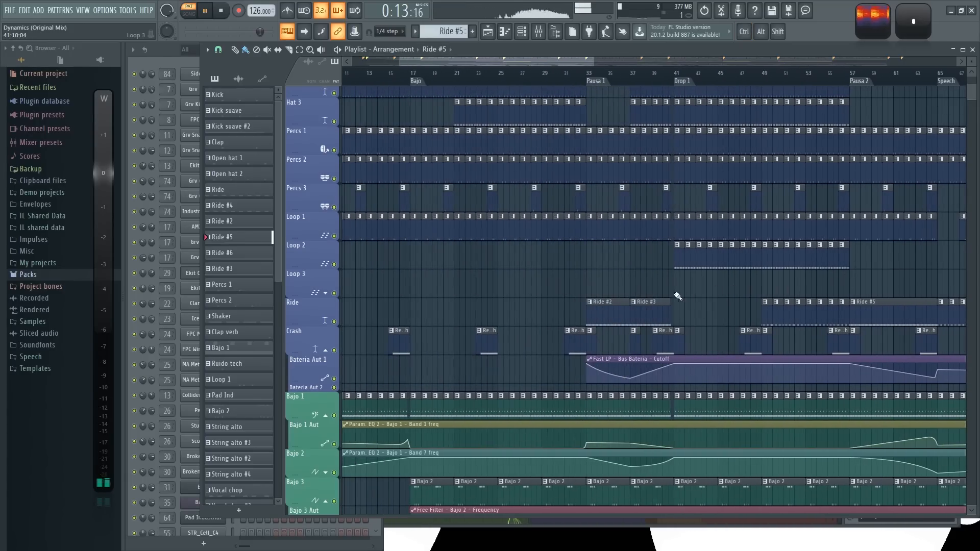
scroll(652, 289, up, 4)
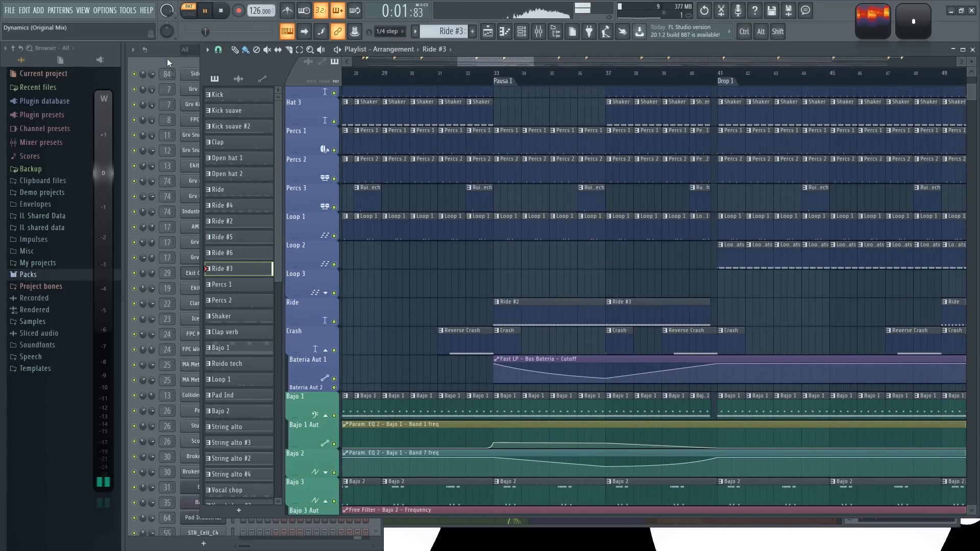
click(166, 58)
click(296, 276)
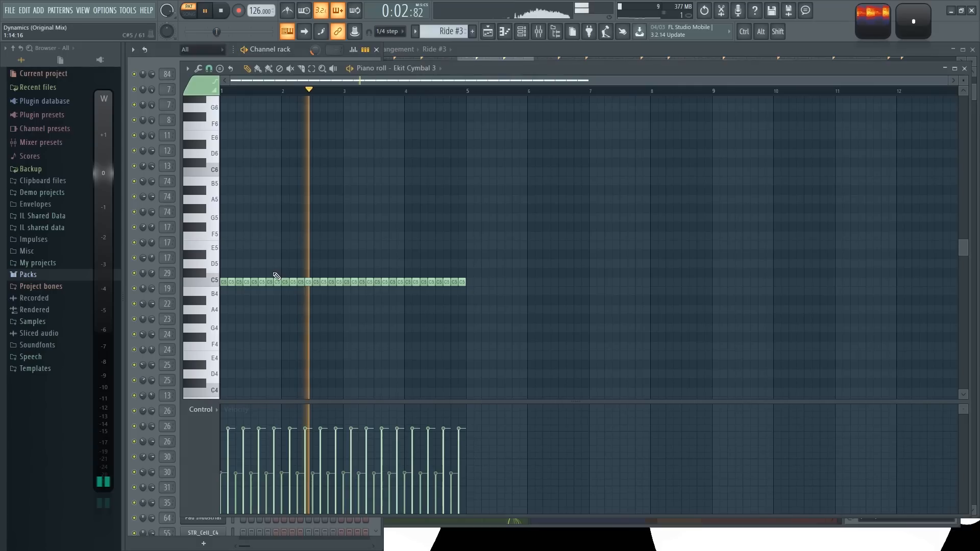
click(207, 411)
click(235, 484)
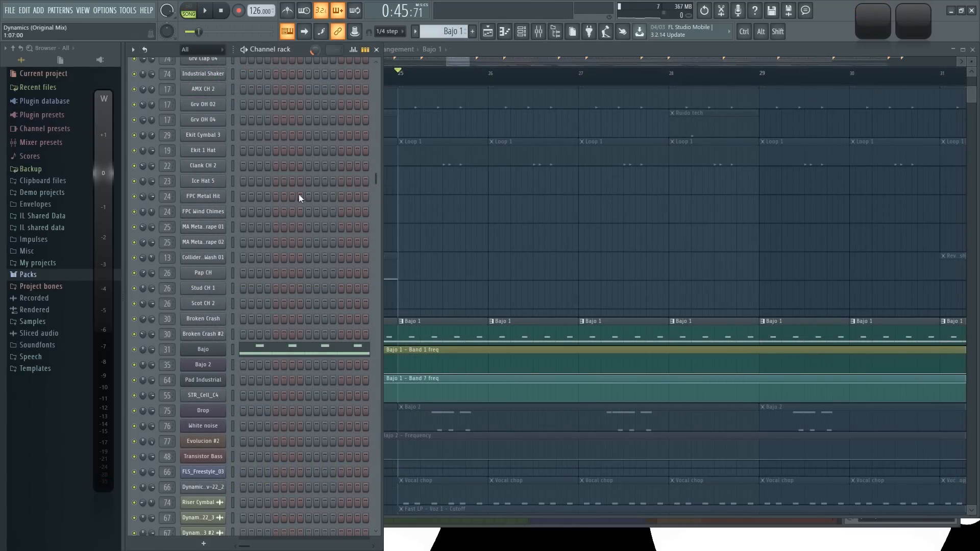
- Locate the Bajo channel in the channel rack and play the soloed Bajo 1 pattern from bar 25
click(445, 216)
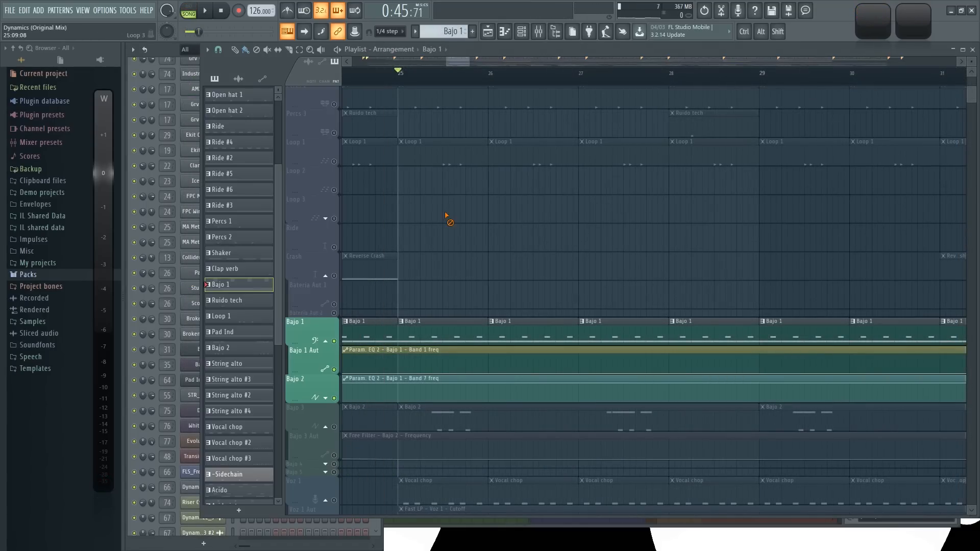
click(165, 54)
scroll(293, 185, down, 6)
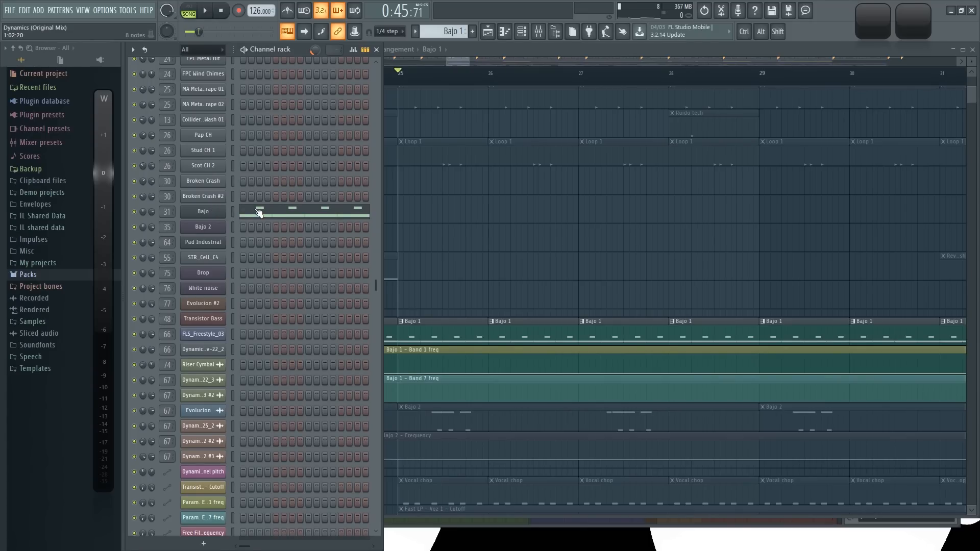
key(space)
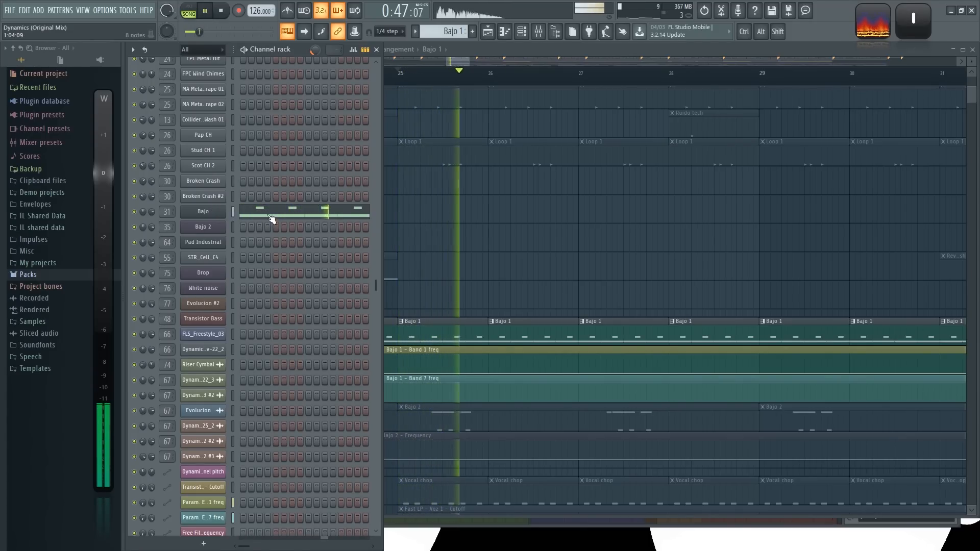
- Examine the Bajo channel's notes in the piano roll during playback and close the piano roll
click(258, 213)
scroll(322, 230, up, 3)
scroll(311, 246, up, 2)
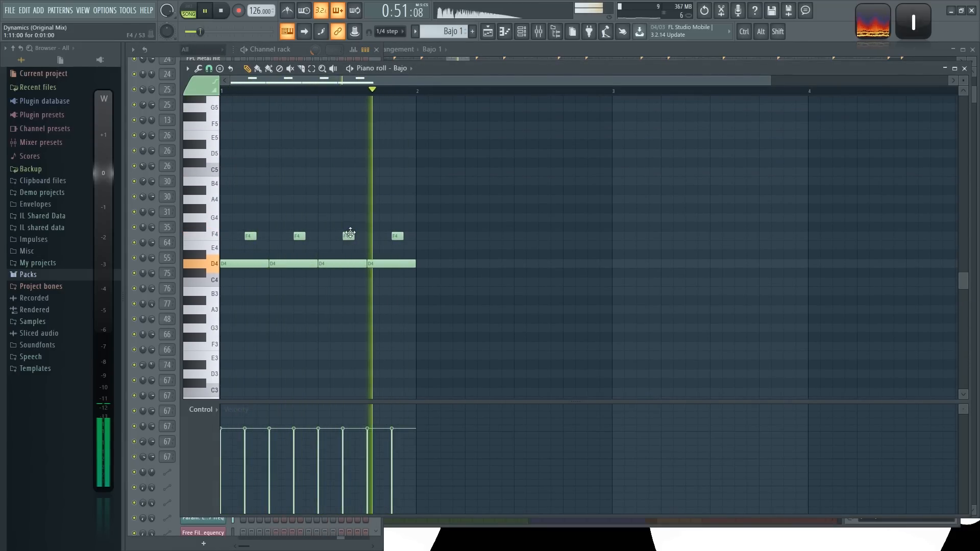
click(968, 71)
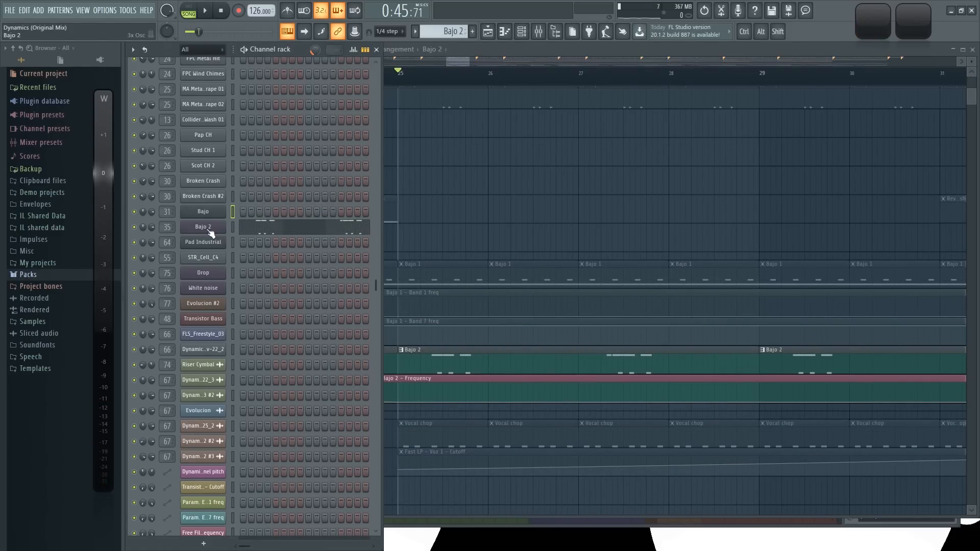
- Open the Bajo 2 channel's synth settings, play the soloed bass part from bar 25, and return to the playlist
click(211, 230)
key(space)
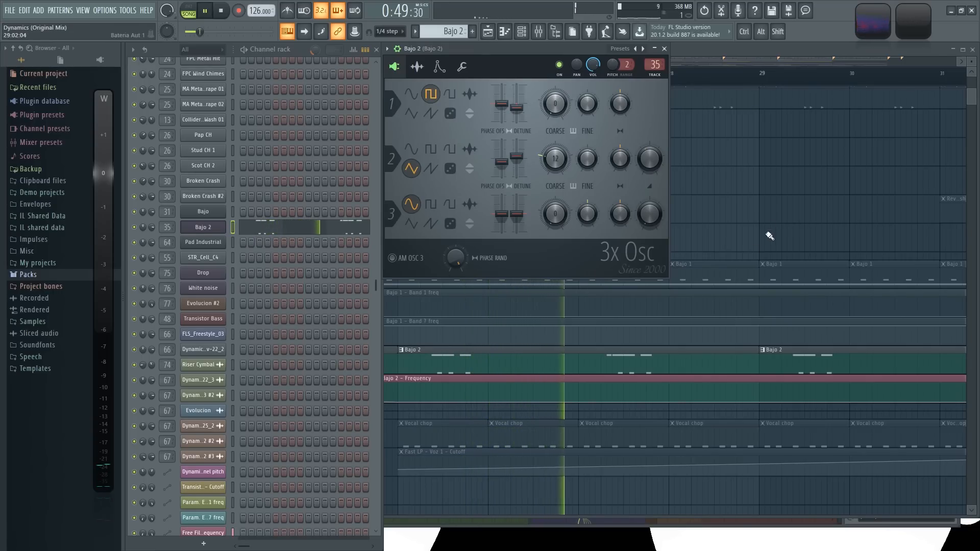
click(774, 216)
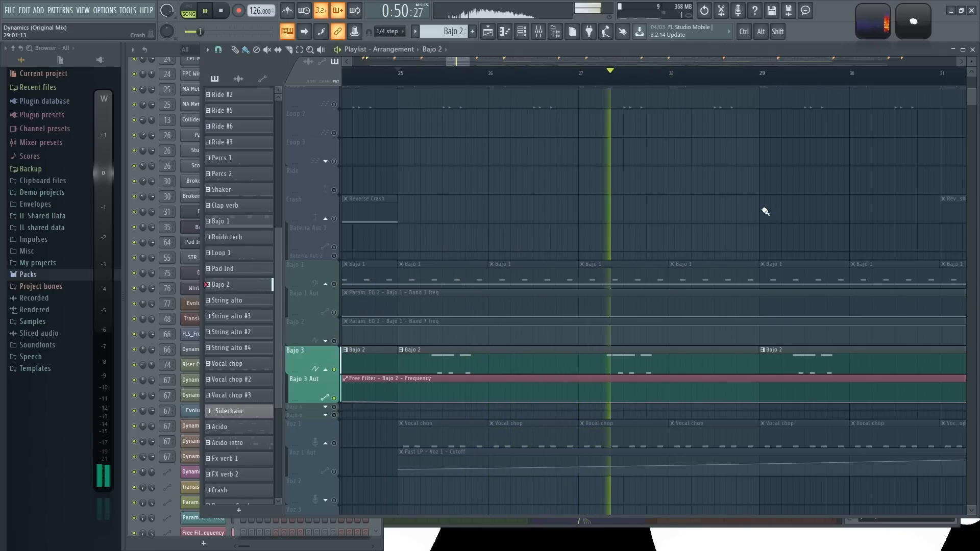
- Unmute the Bajo 1, Bajo 1 Aut and Bajo 2 playlist tracks during playback to hear the basses together, and stop playback
click(334, 284)
click(334, 312)
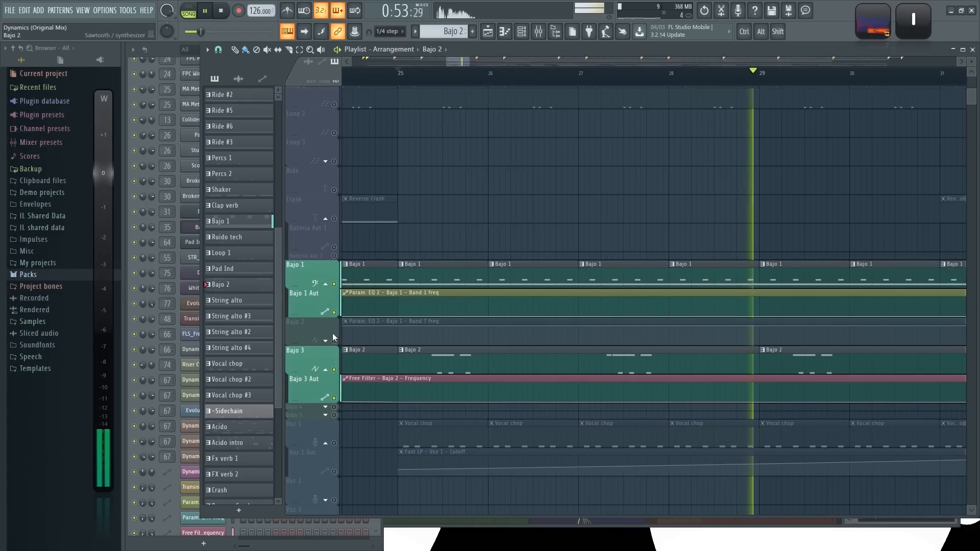
click(334, 341)
scroll(536, 212, down, 1)
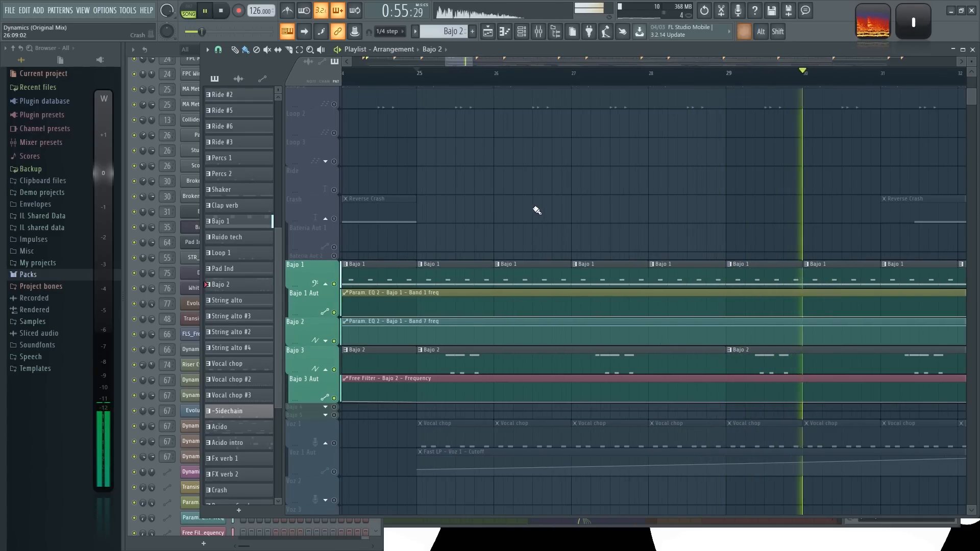
key(space)
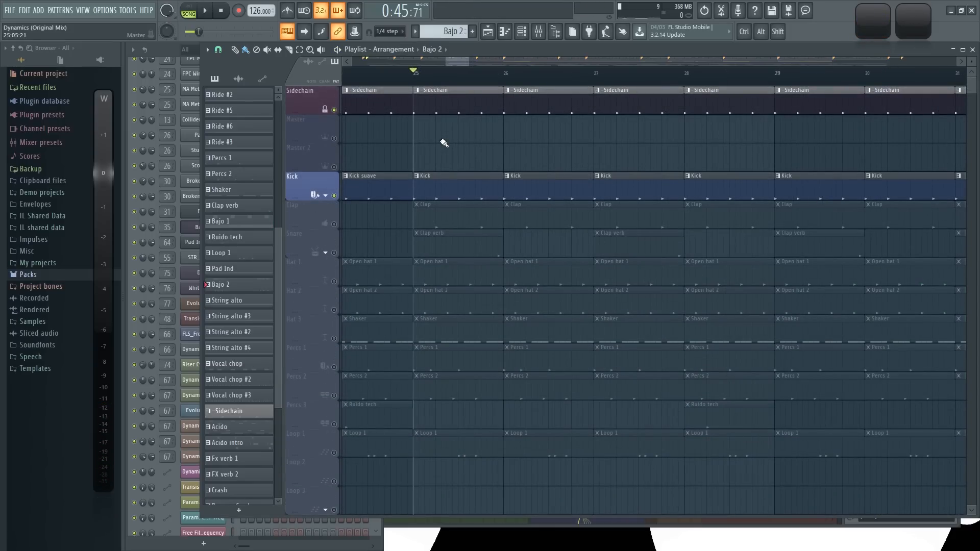
- Play the bass tracks together with the kick and sidechain from bar 25, and stop playback
scroll(441, 141, down, 3)
key(space)
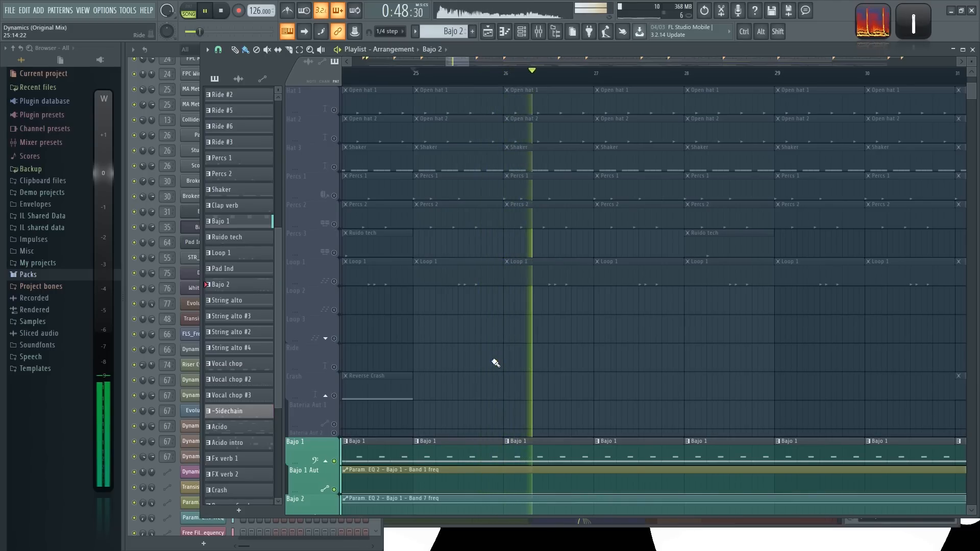
scroll(564, 317, down, 2)
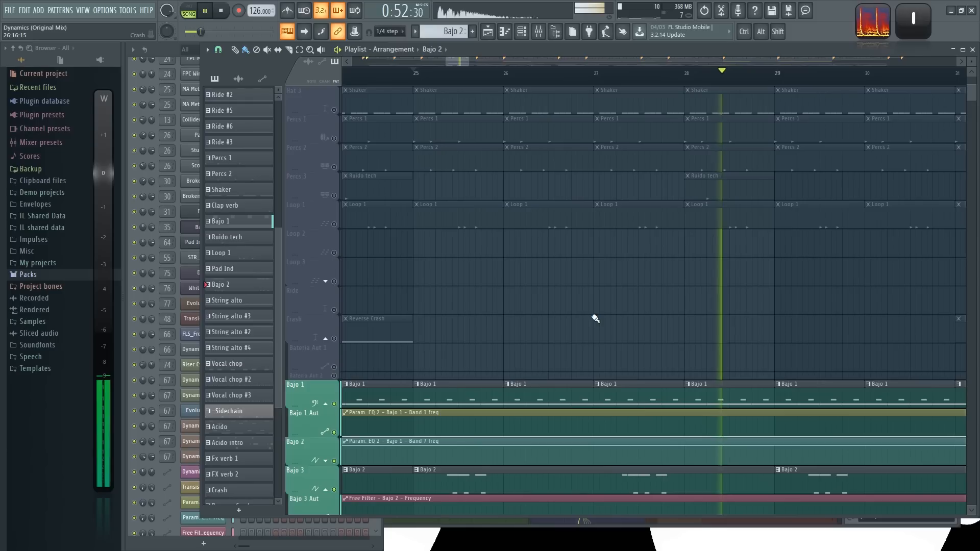
key(space)
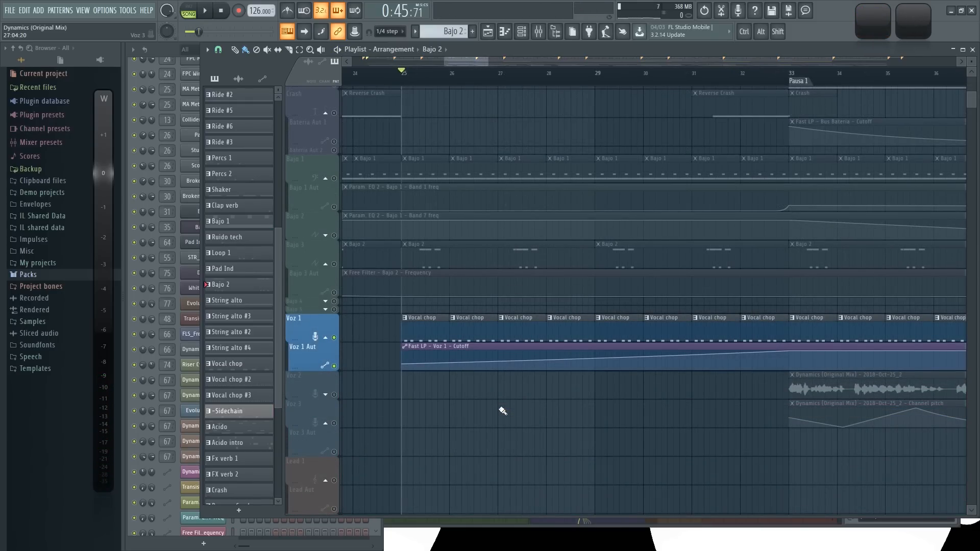
- Play the soloed Voz 1 track around the Pausa 1 section and select the Vocal chop pattern
drag(702, 427, 614, 386)
key(space)
drag(729, 498, 604, 477)
click(573, 330)
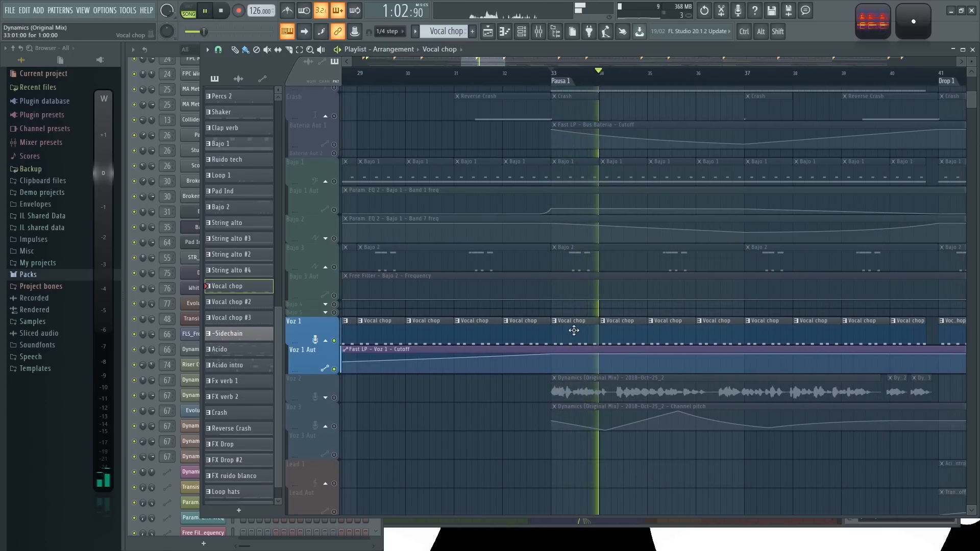
- Show the Vocal chop pattern's channels and examine the sampler settings of its Dynamics 2018-Nov-22_2 recording
key(F6)
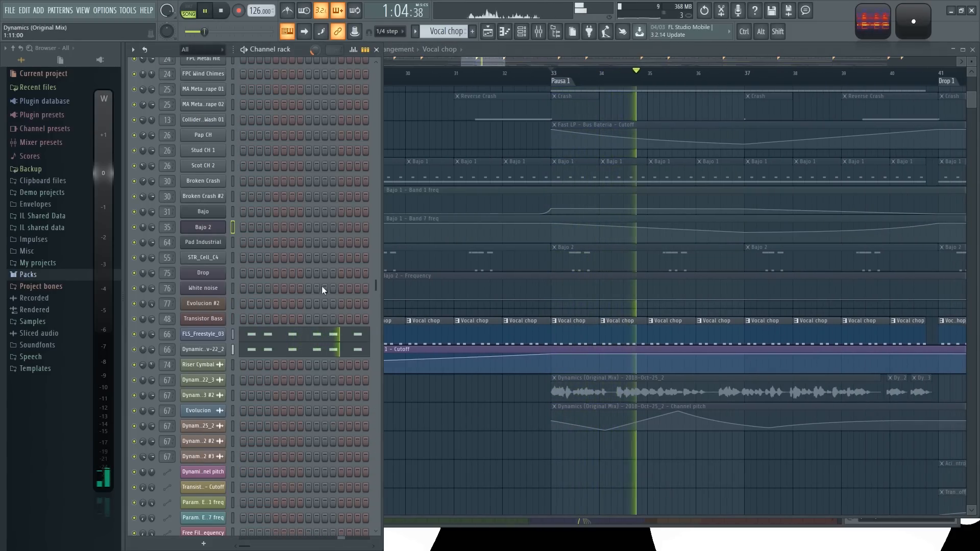
click(202, 350)
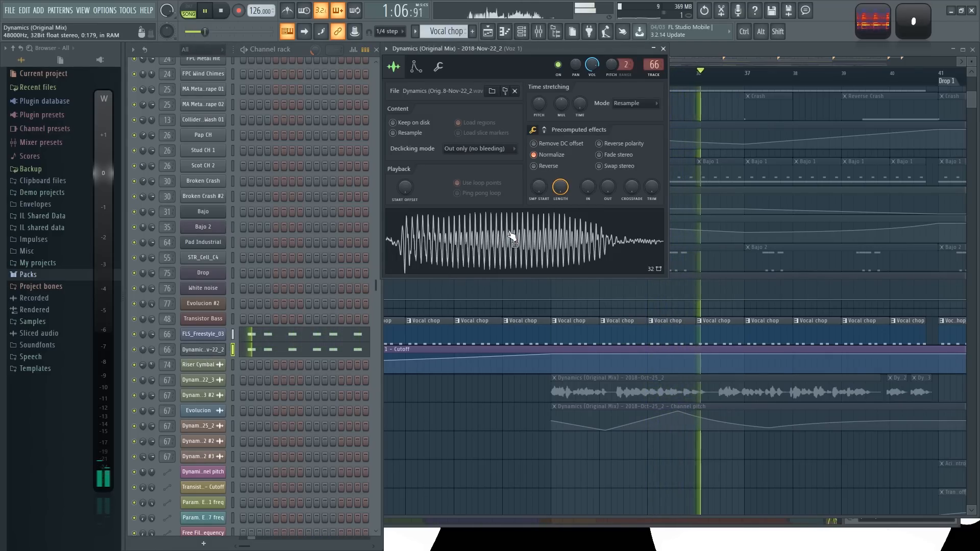
right_click(676, 467)
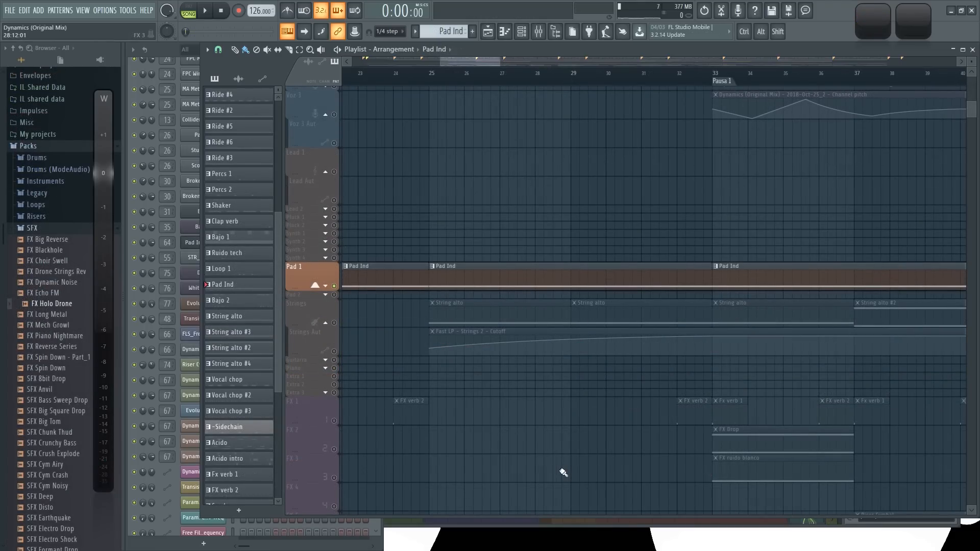
- Bring up the channel rack and open the Pad Industrial channel's settings for the Pad Ind pattern
click(164, 50)
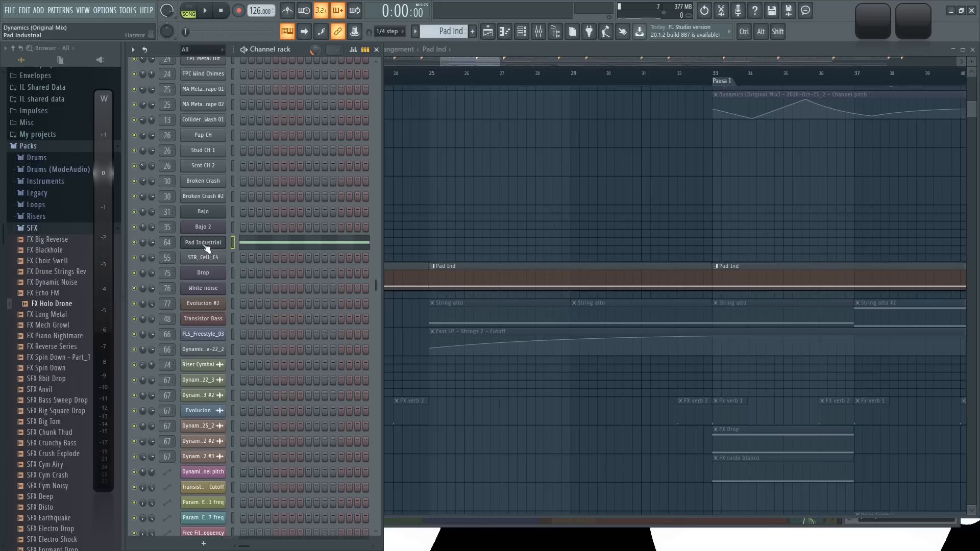
click(202, 242)
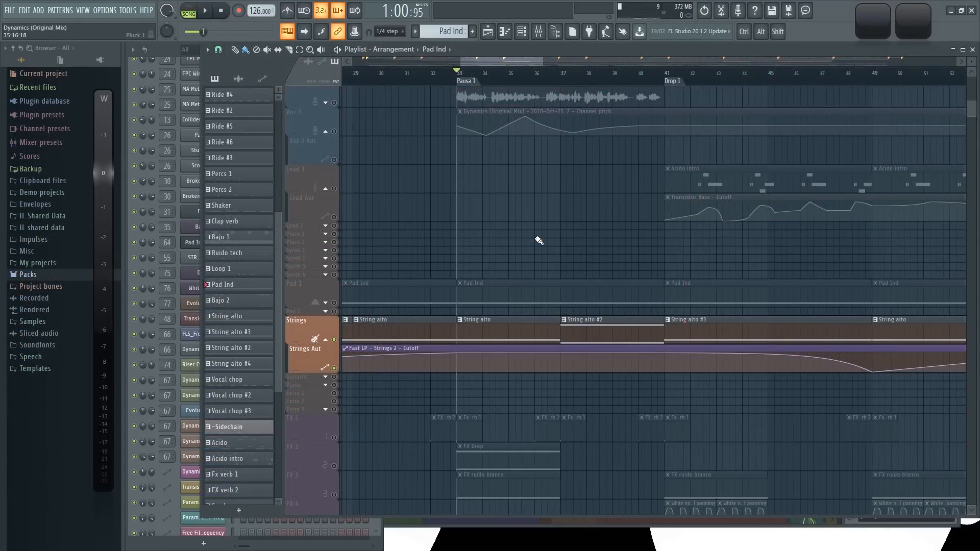
- Play the soloed Strings track from Pausa 1, select the String alto #2 pattern, and show its channel in the channel rack
drag(538, 231, 529, 240)
key(space)
drag(560, 225, 536, 235)
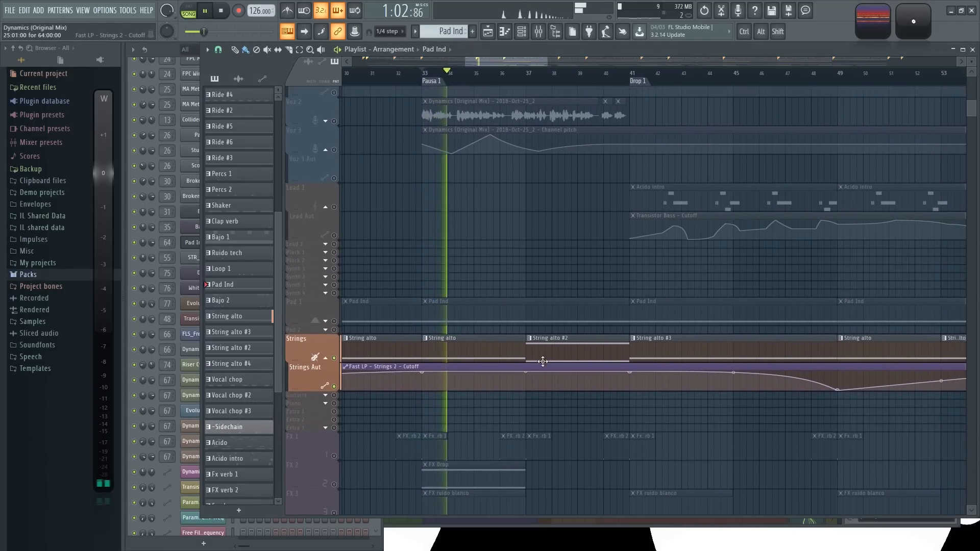
click(541, 364)
key(F6)
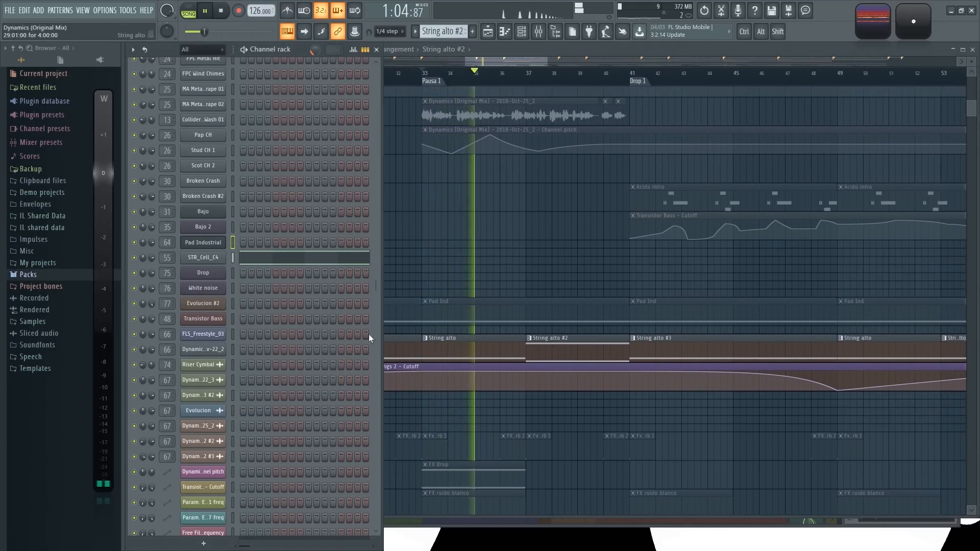
- Examine the STR_Cell_C4 notes of String alto #2 in the piano roll during playback, stop playback, and close the piano roll
click(282, 260)
scroll(369, 305, down, 3)
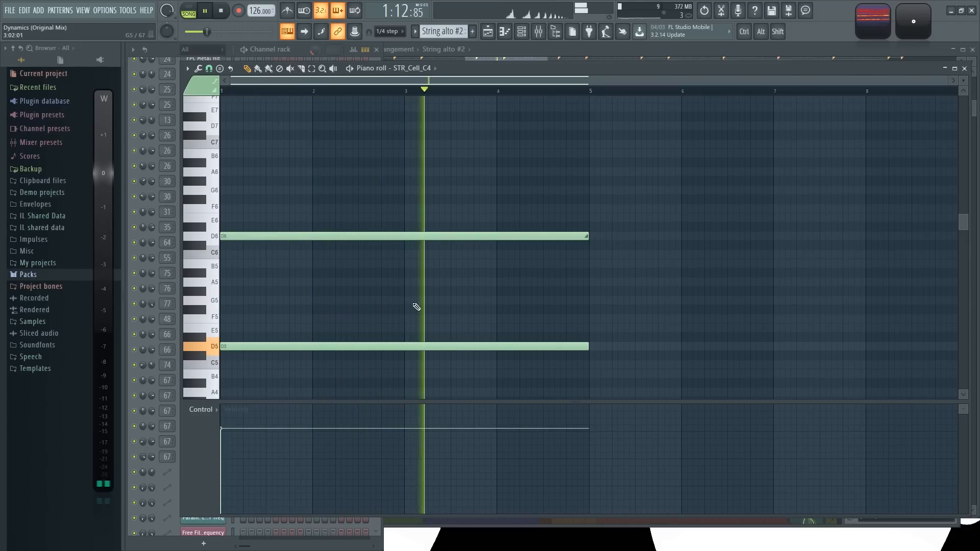
click(223, 13)
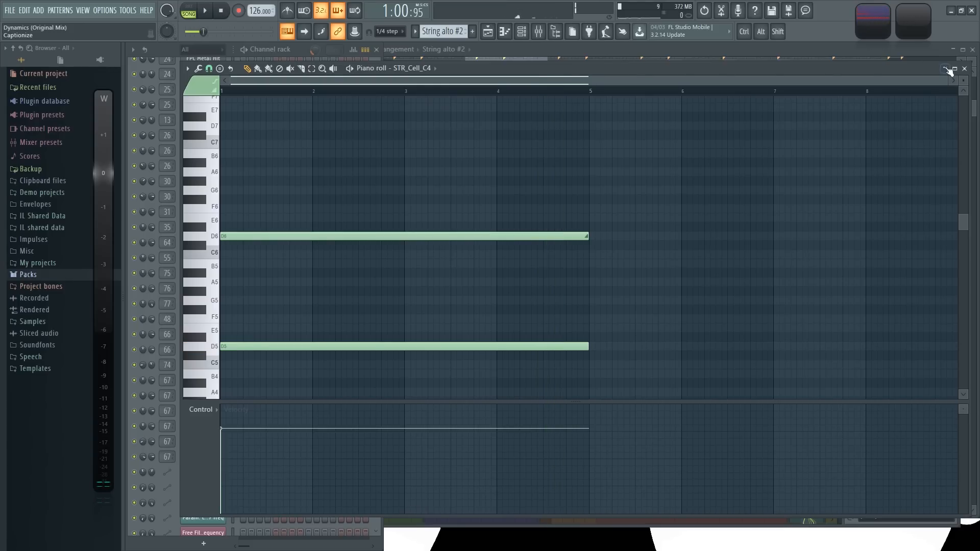
click(964, 69)
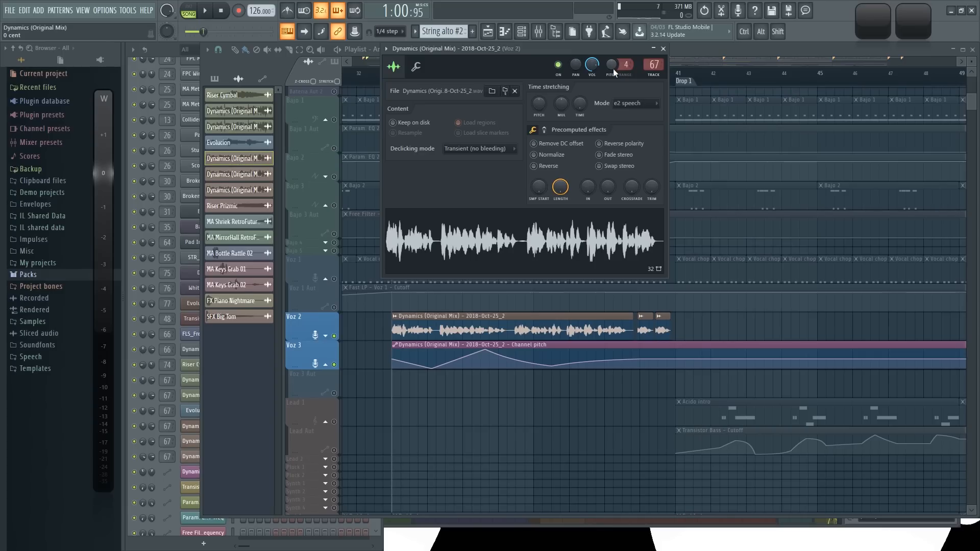
- Play the Voz 2 vocal recording with its channel pitch automation from Pausa 1, stop playback, and close its channel settings
key(space)
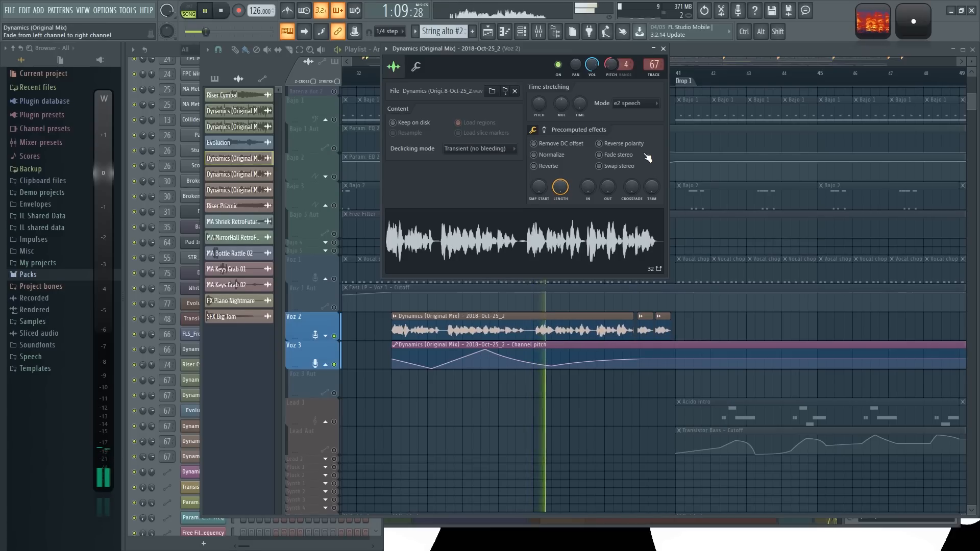
key(space)
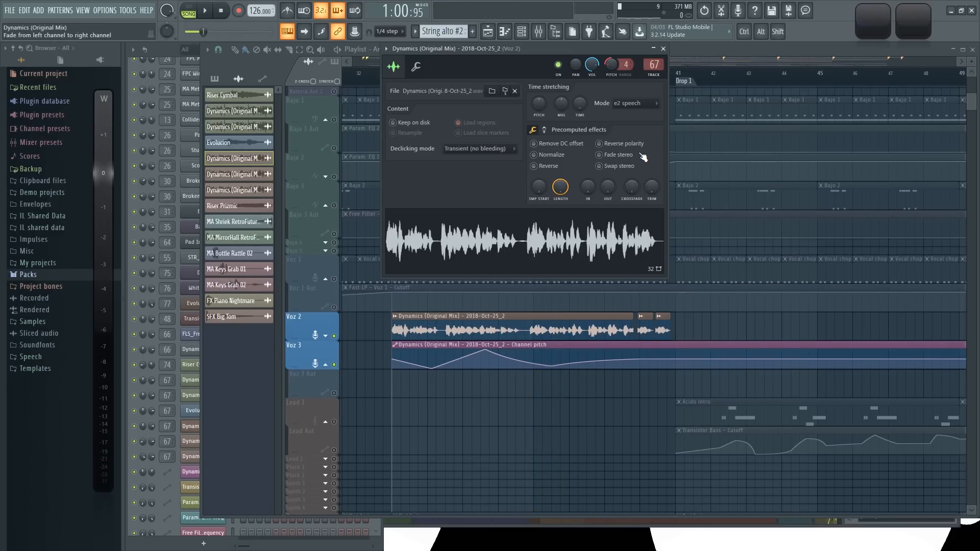
key(Escape)
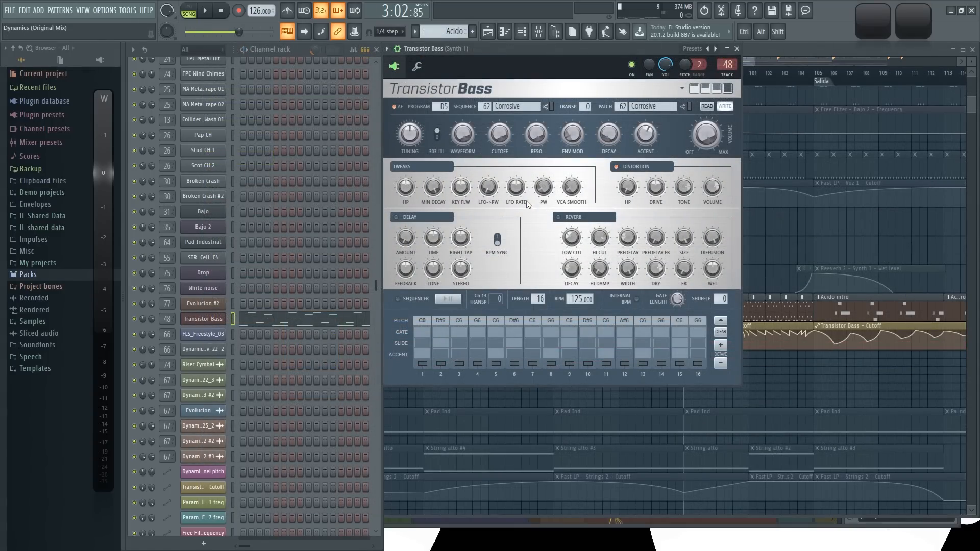
- View the Acido pattern's Transistor Bass notes, close the piano roll, and play the part with the synth settings displayed
click(262, 312)
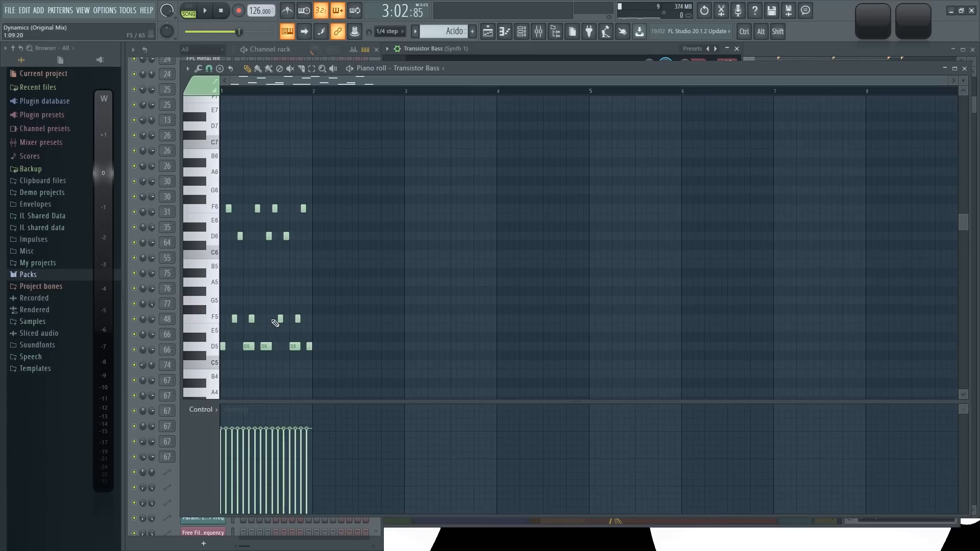
click(964, 69)
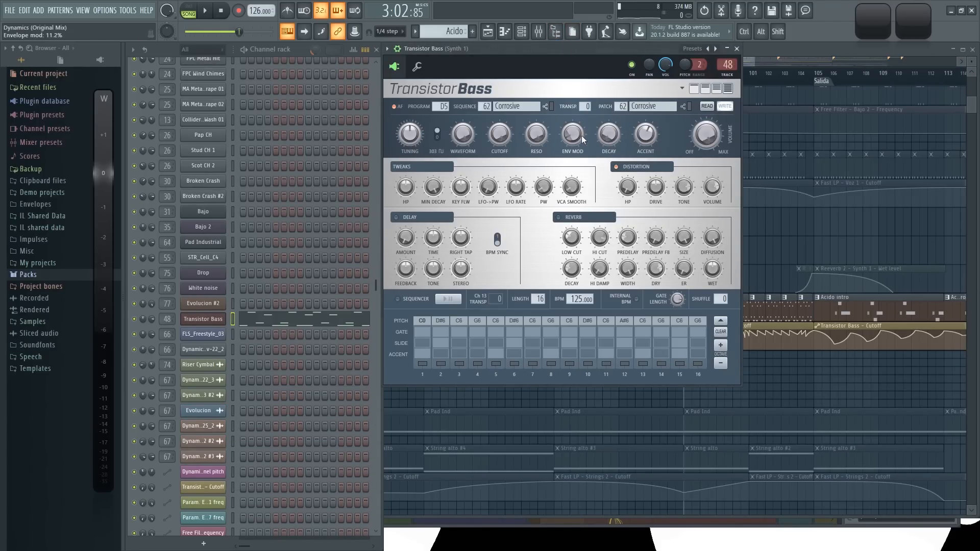
key(space)
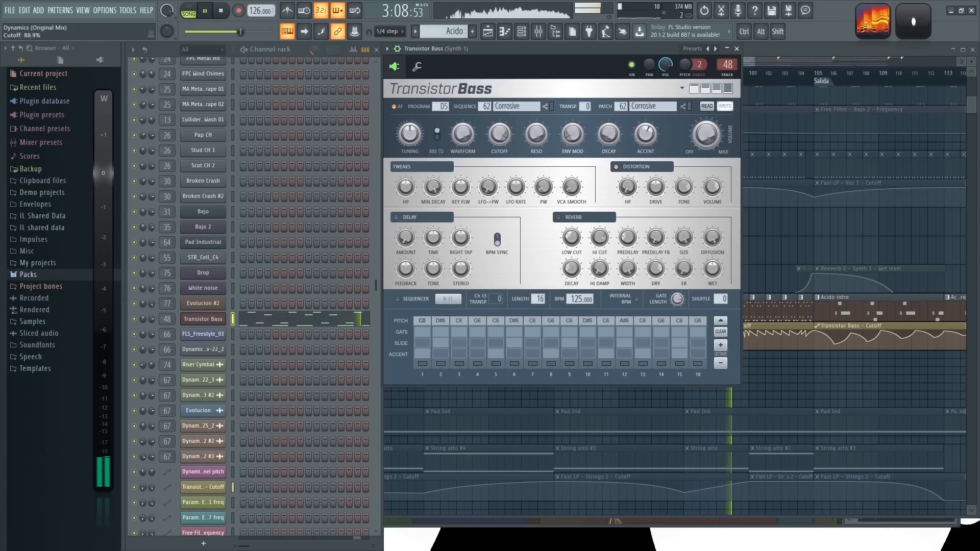
- Examine the Transistor Bass notes up close in the piano roll during playback, stop playback, and close the piano roll
click(323, 320)
scroll(270, 111, up, 1)
drag(282, 80, 250, 82)
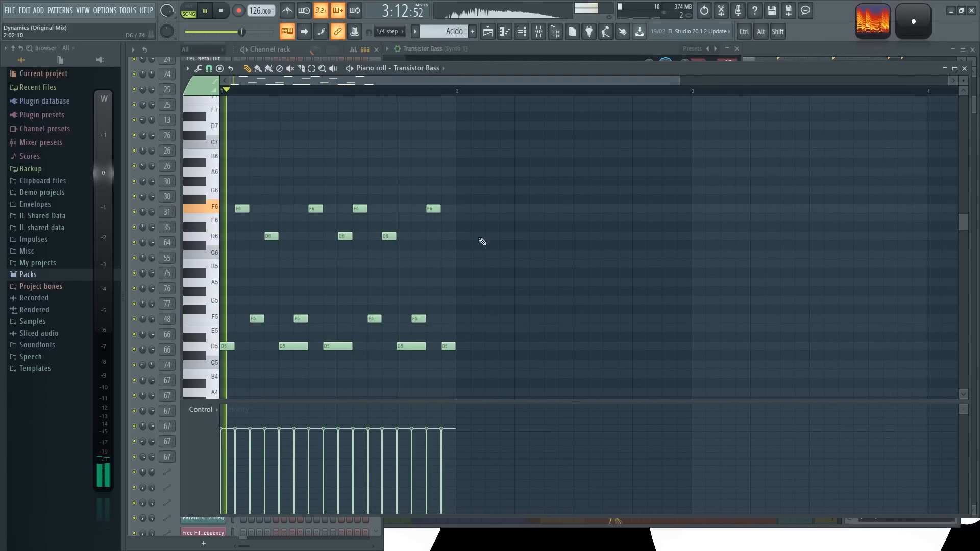
key(space)
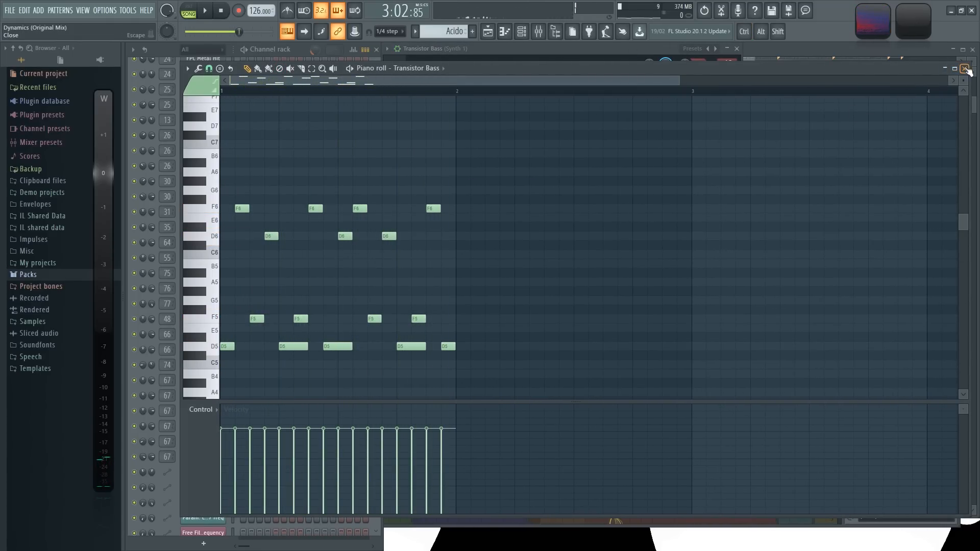
click(965, 69)
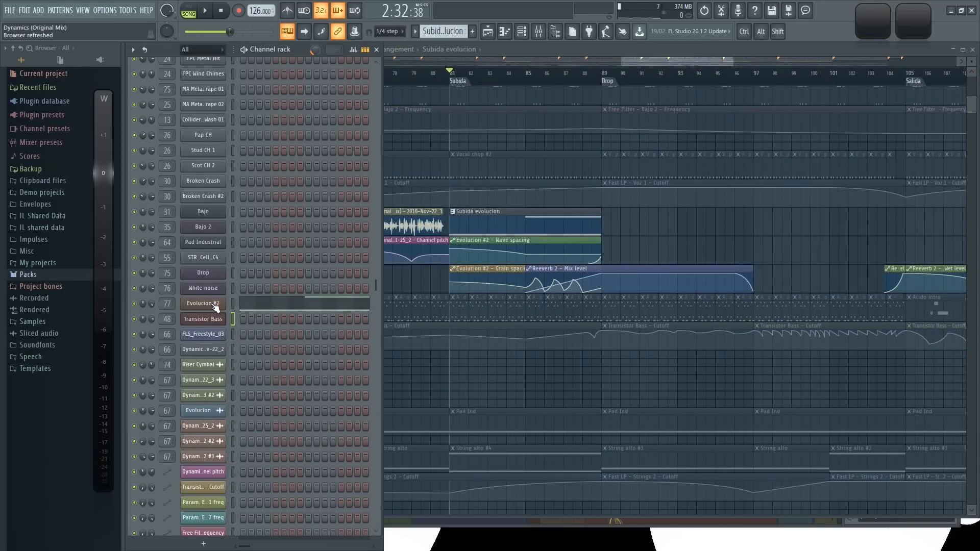
- Open the Evolucion #2 channel's Granulizer settings, play the Subida evolucion pattern through to the Drop, and stop playback
click(214, 306)
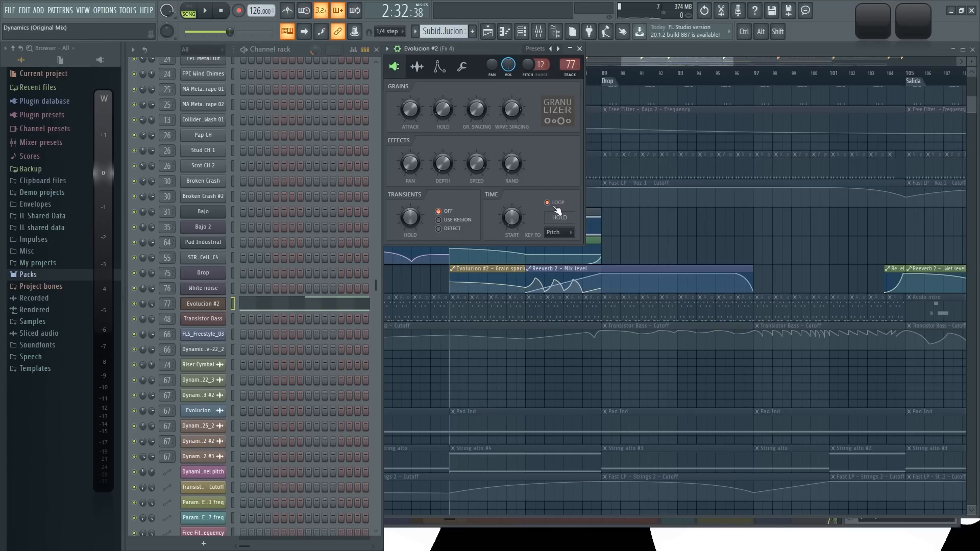
key(space)
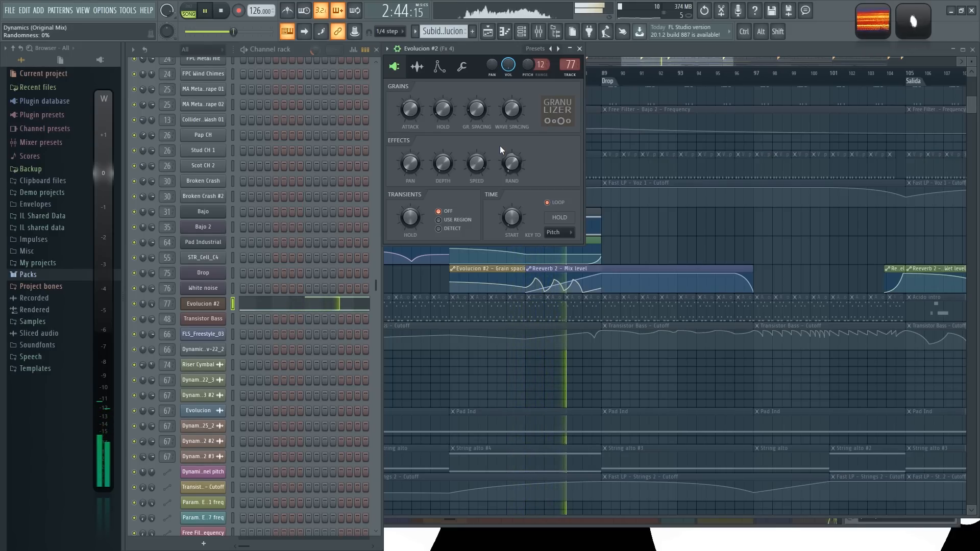
drag(644, 227, 610, 255)
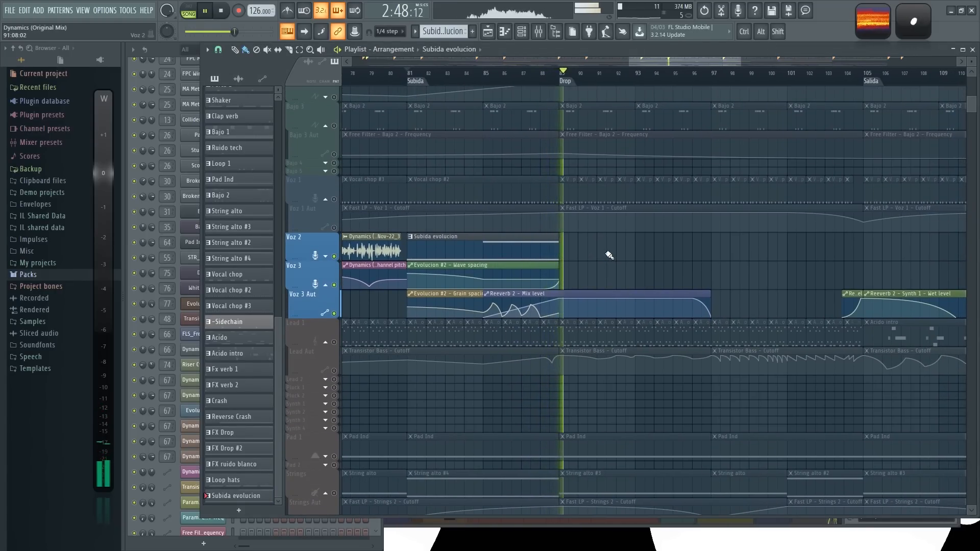
click(223, 11)
- Unmute the FX 1 track and play the FX tracks from the Drop section, following their clips in the playlist
scroll(658, 286, down, 3)
scroll(557, 217, down, 8)
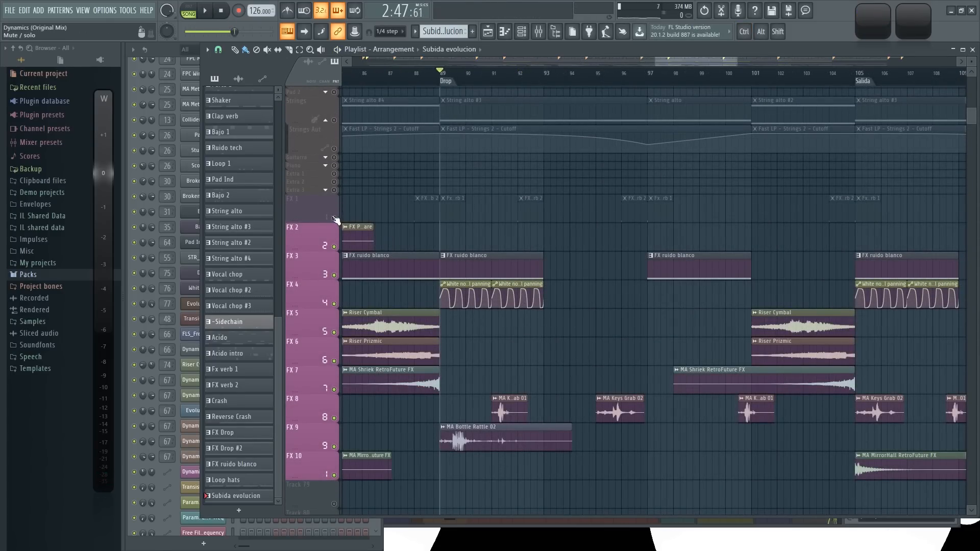
click(334, 218)
ctrl+scroll(465, 284, up, 3)
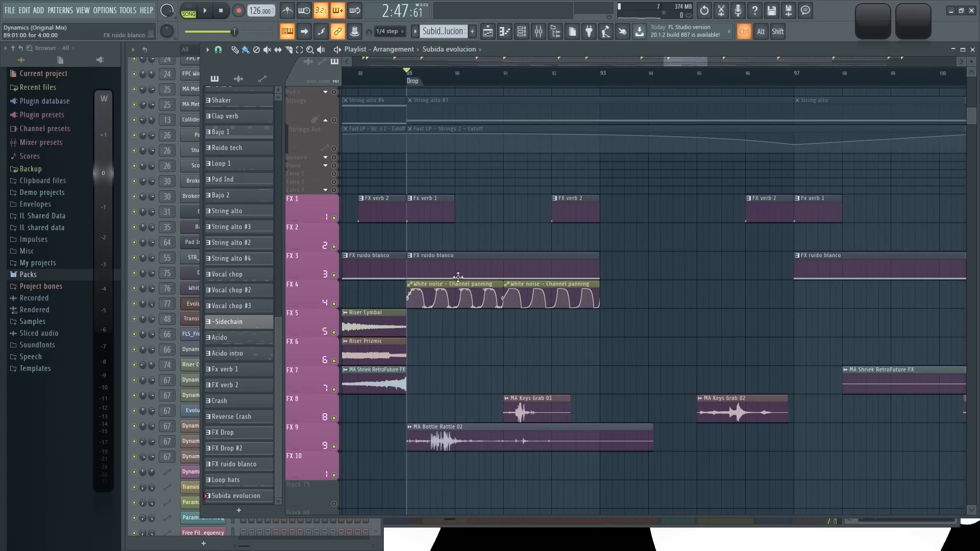
key(space)
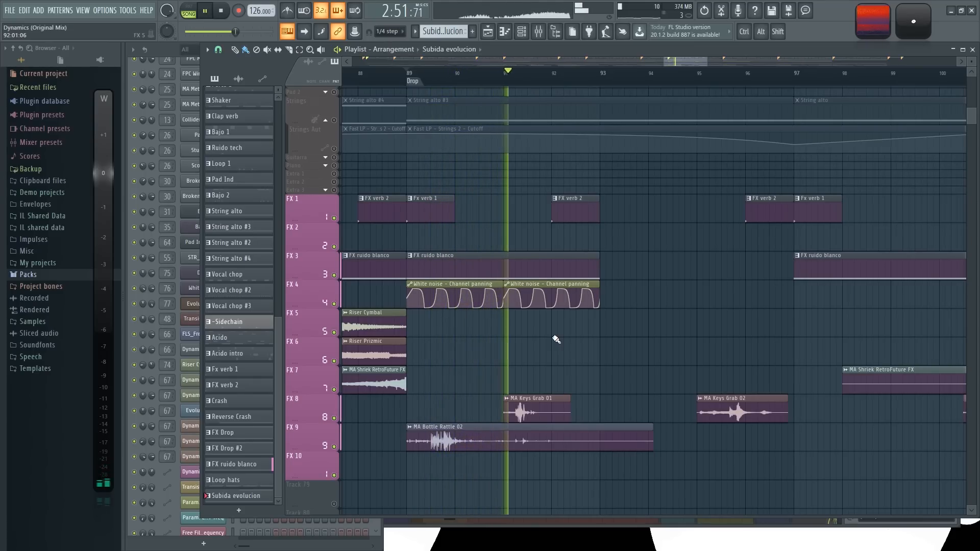
drag(720, 338, 589, 340)
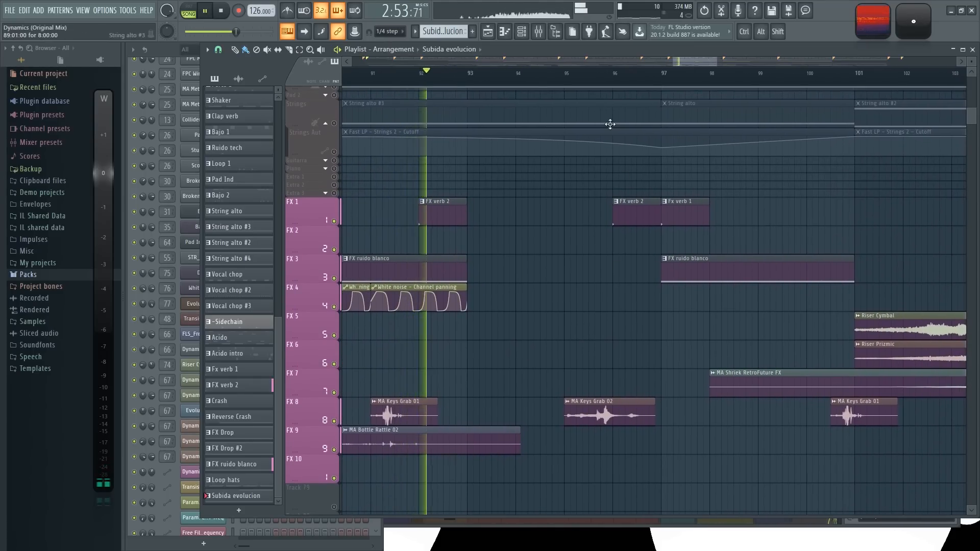
- Audition the FX tracks from bar 97 and from bar 103 towards the Salida section, and stop playback
click(590, 77)
drag(702, 332, 531, 332)
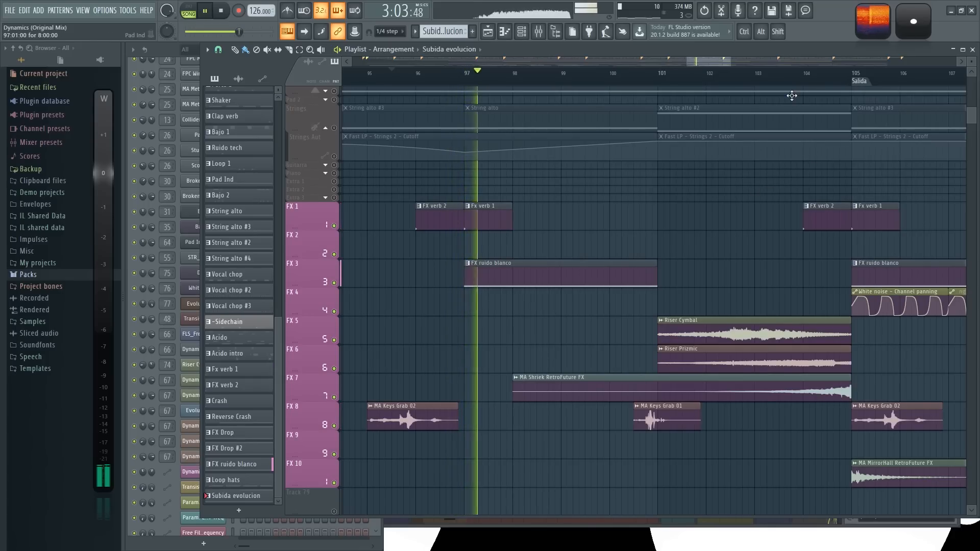
click(750, 75)
drag(705, 274, 518, 273)
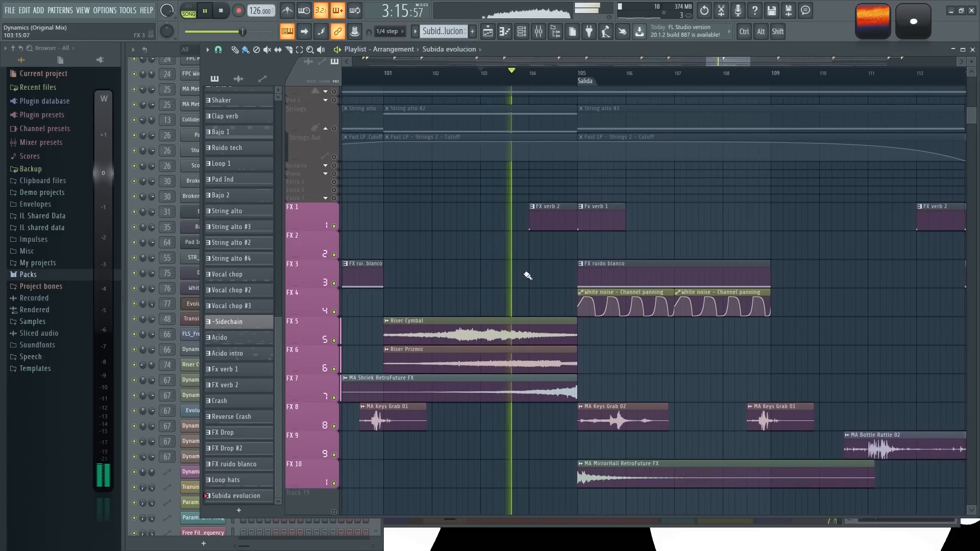
key(space)
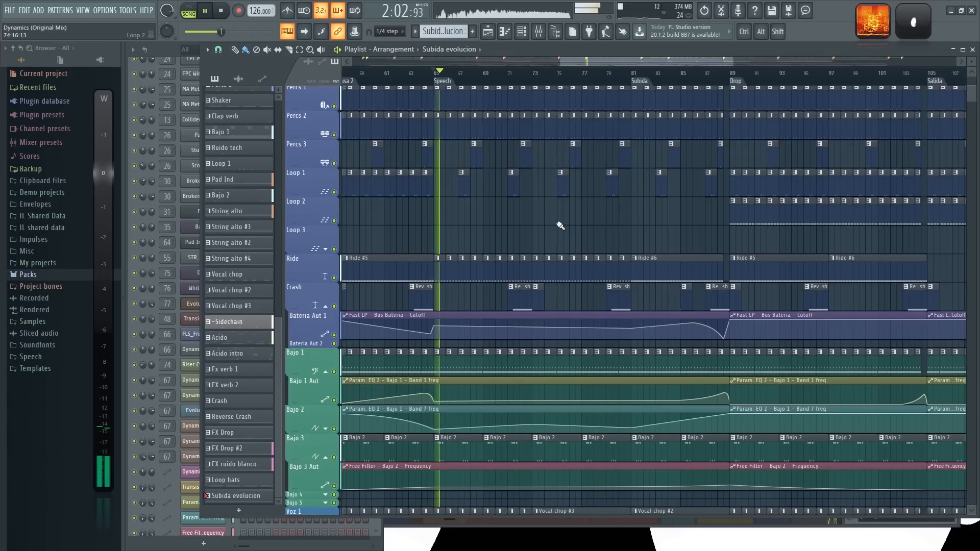
- Follow the full mix through the Speech section, examining the drum, bass, vocal, lead, pad, string and FX tracks in the playlist
drag(631, 223, 619, 222)
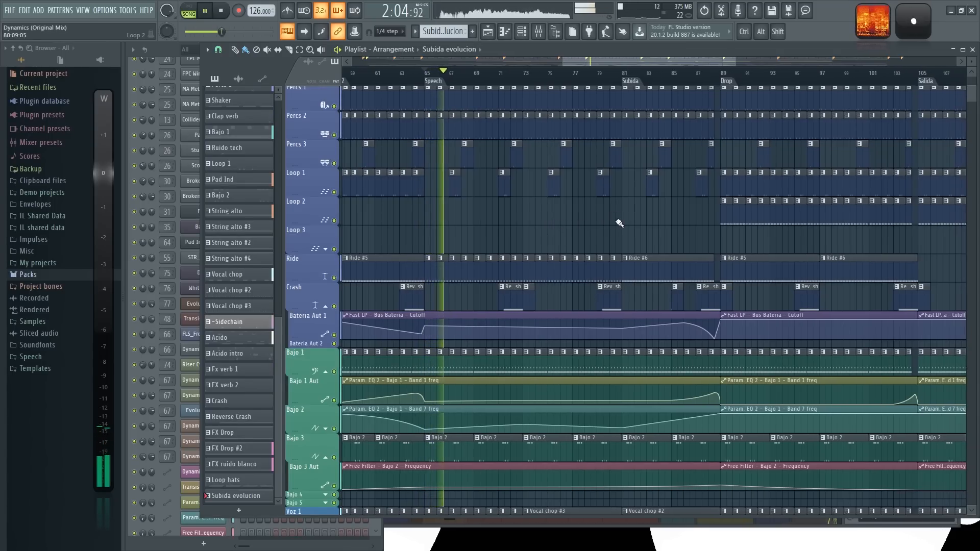
scroll(502, 226, up, 2)
scroll(478, 231, up, 9)
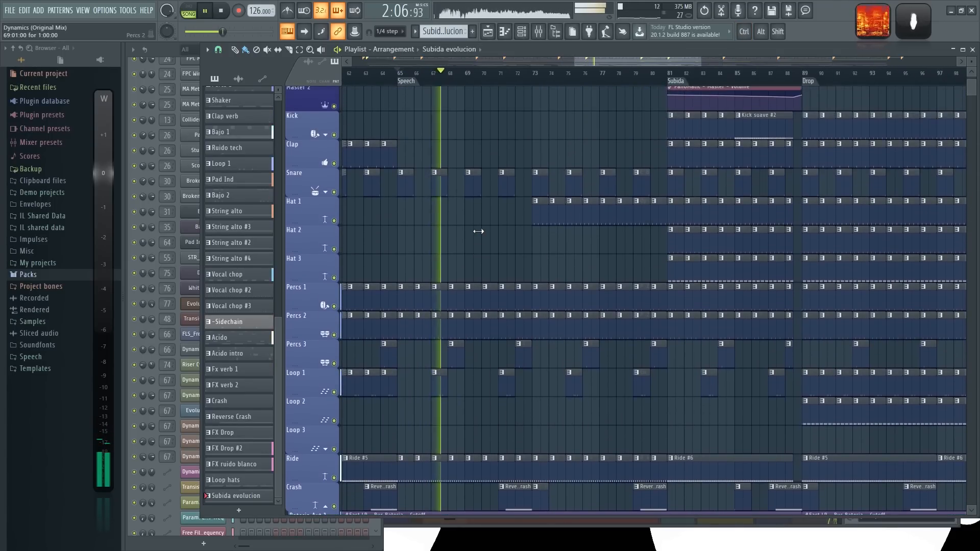
scroll(478, 231, down, 10)
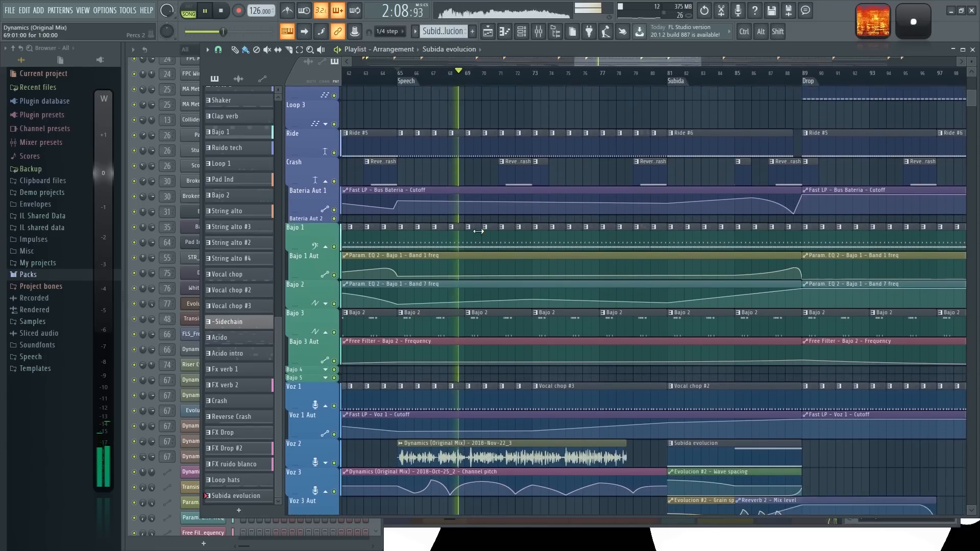
scroll(478, 231, down, 11)
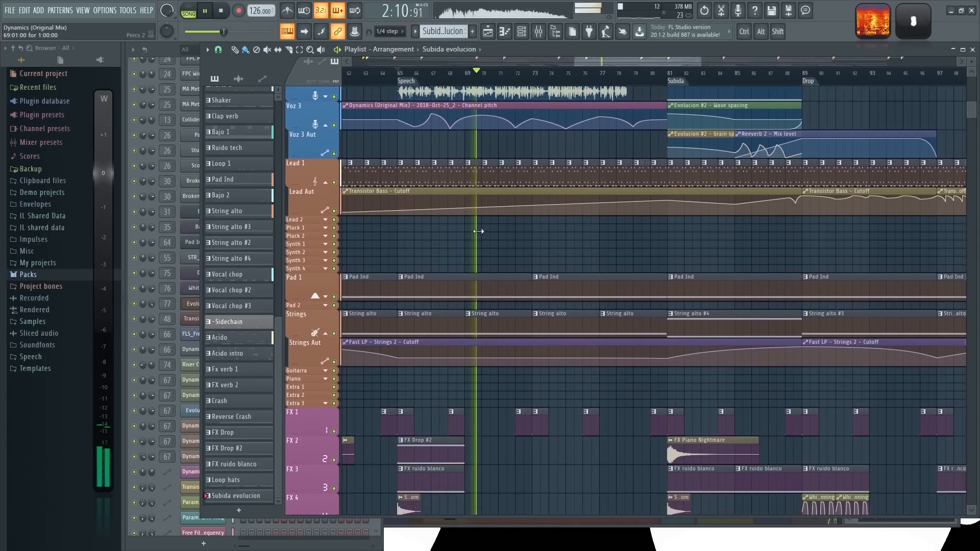
scroll(477, 228, down, 5)
scroll(526, 274, up, 8)
scroll(526, 275, up, 8)
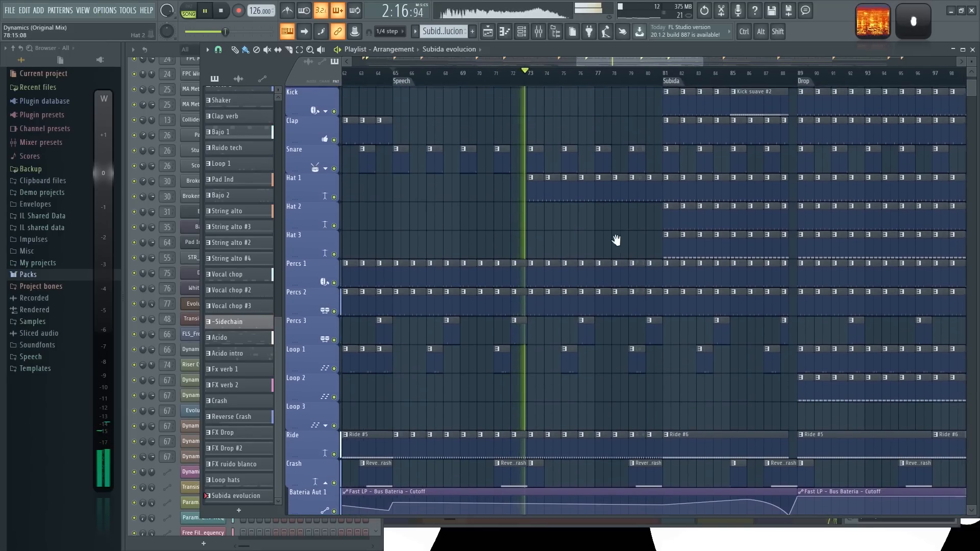
scroll(538, 332, up, 3)
- Examine the Synth 1 and Master effect chains in the mixer during playback, and return to the playlist
key(F9)
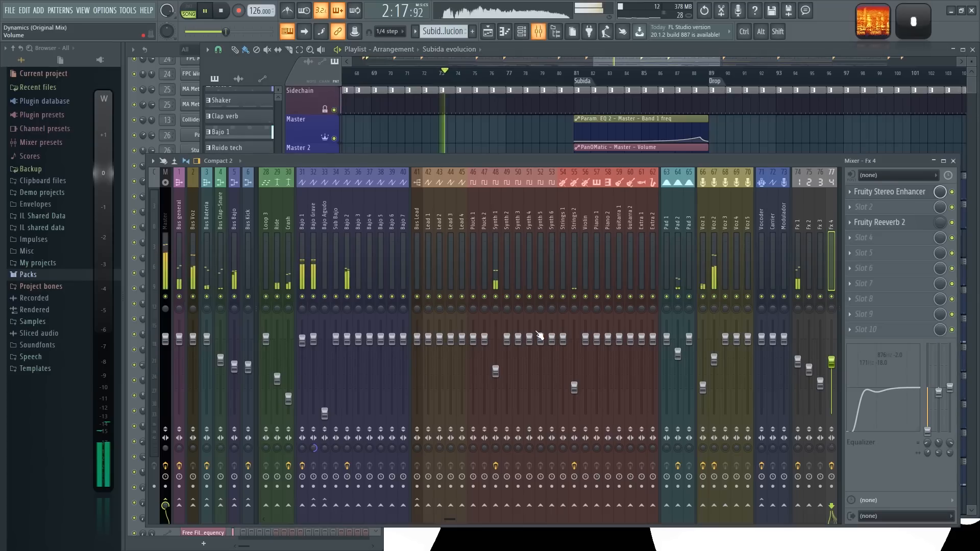
click(496, 221)
scroll(601, 220, down, 3)
scroll(601, 220, up, 7)
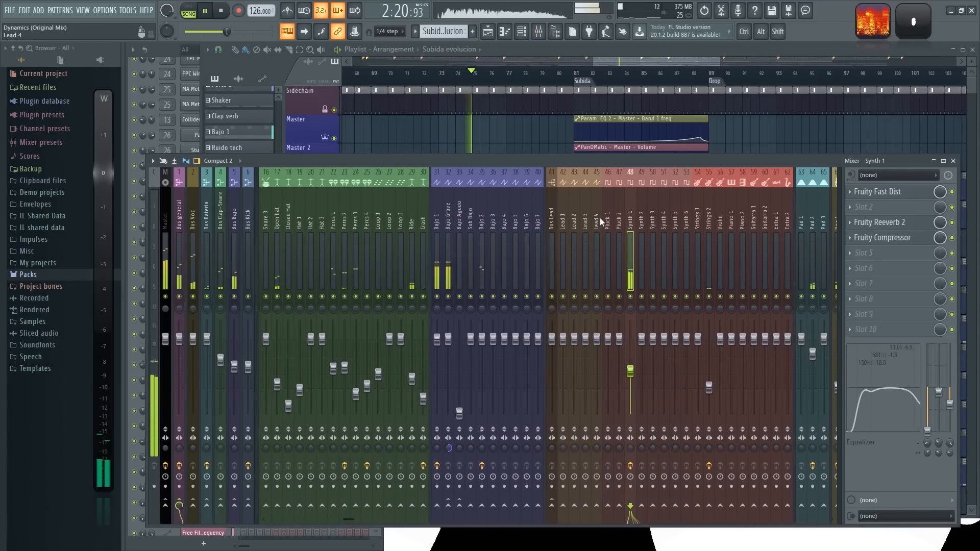
scroll(599, 217, up, 3)
click(167, 212)
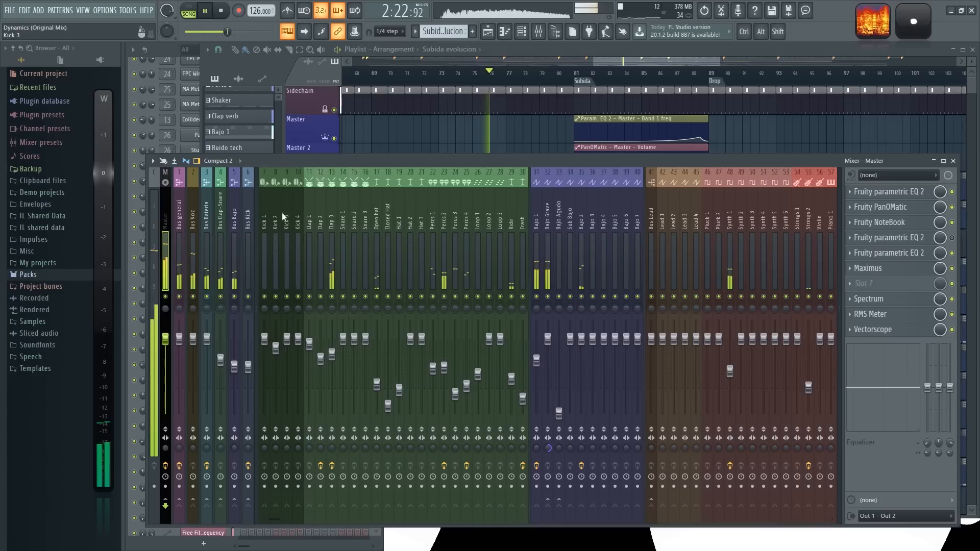
click(493, 133)
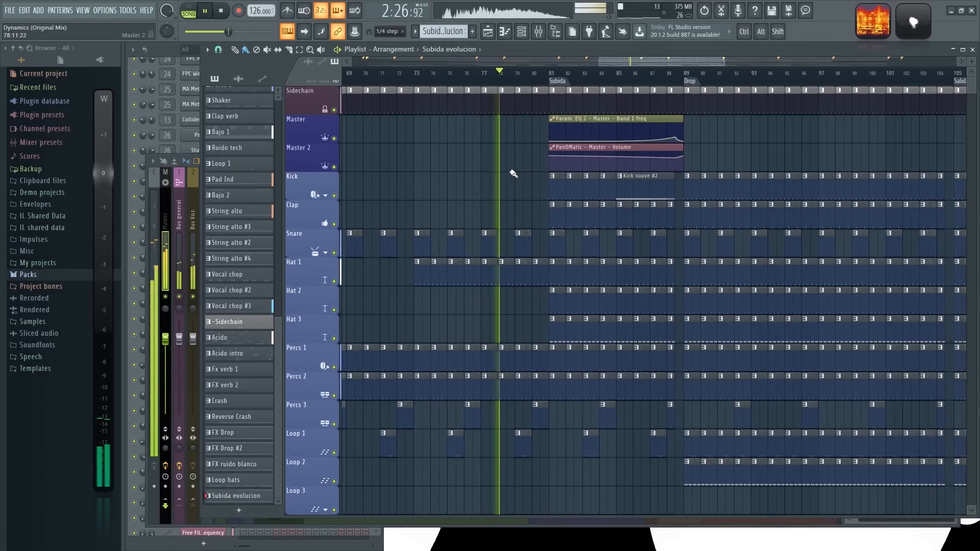
- Follow playback into the Subida section, examining the bass, vocal, lead and drum clips and their automation in the playlist
scroll(512, 174, down, 6)
scroll(633, 161, down, 1)
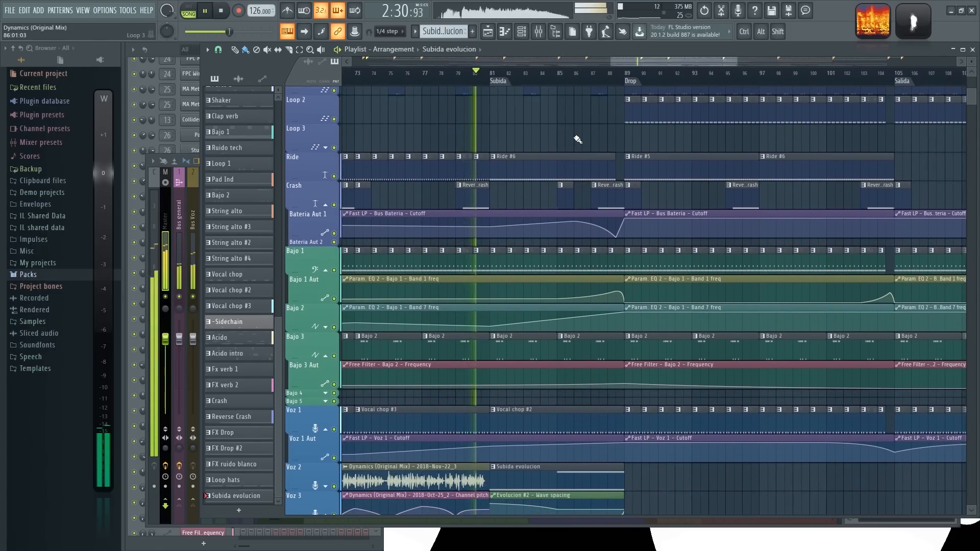
scroll(555, 136, down, 6)
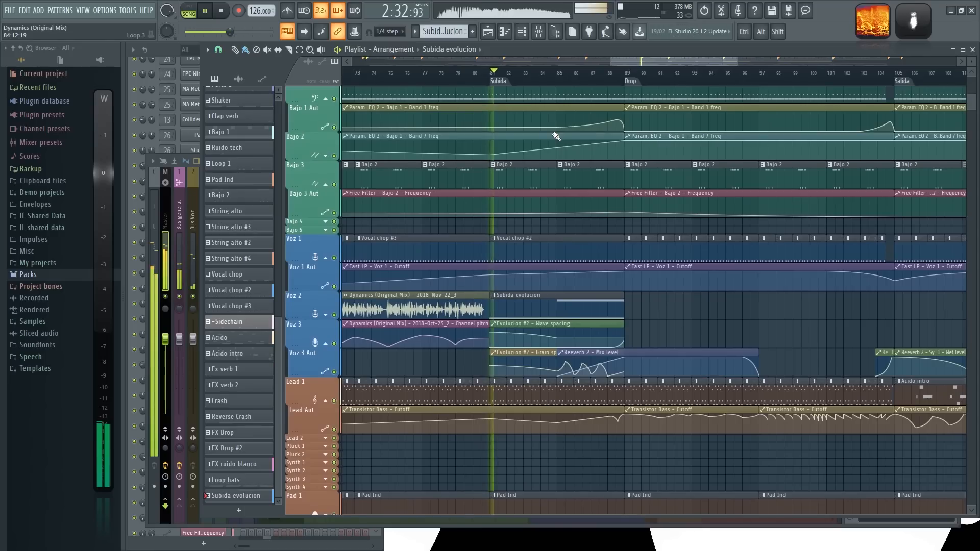
scroll(631, 401, up, 14)
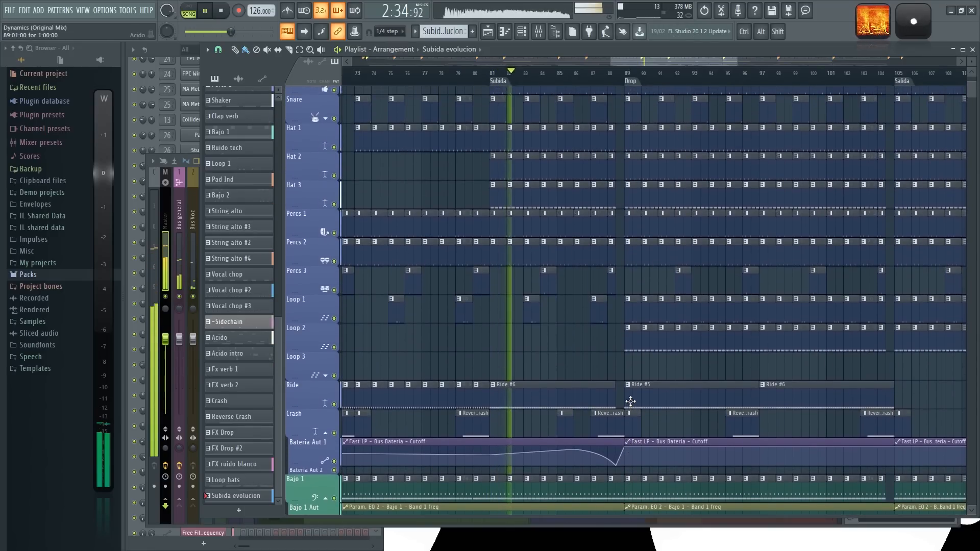
scroll(573, 364, up, 3)
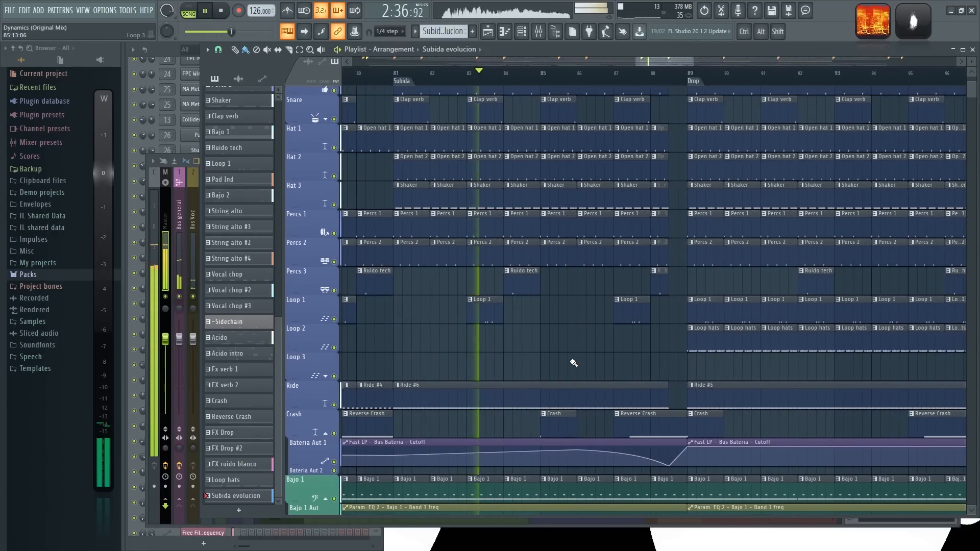
- Follow playback through the Drop towards the Salida section, examining the drum, bass, vocal and lead tracks
drag(635, 345, 546, 384)
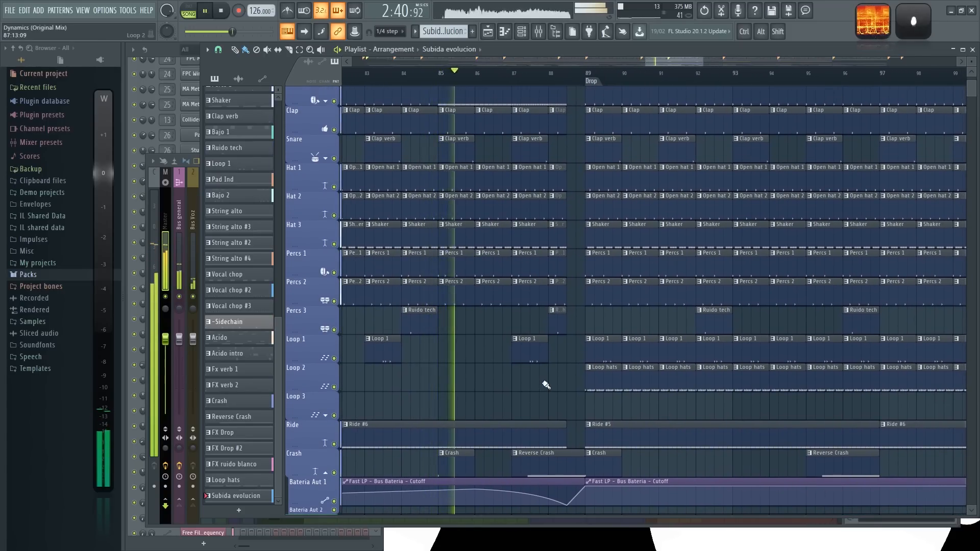
drag(639, 409, 575, 436)
scroll(575, 435, down, 1)
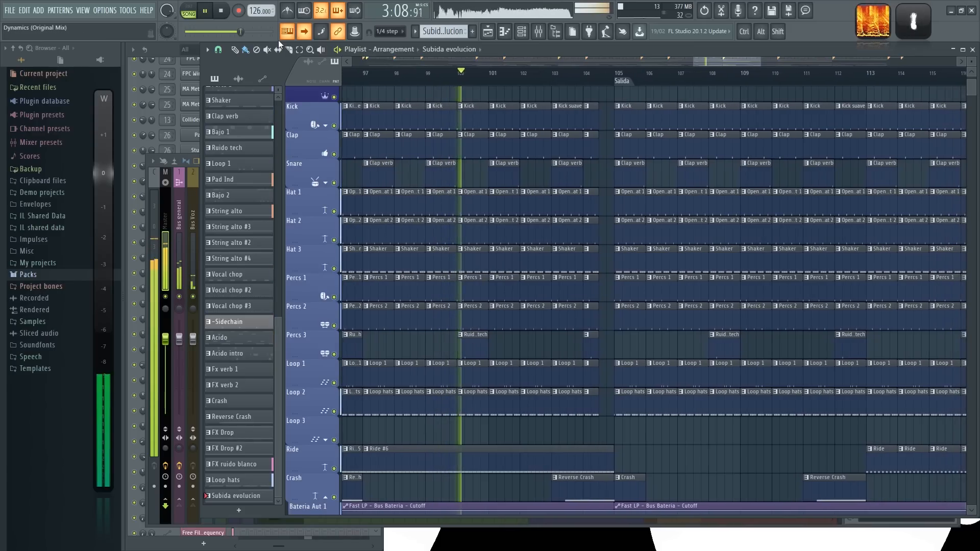
scroll(479, 283, down, 10)
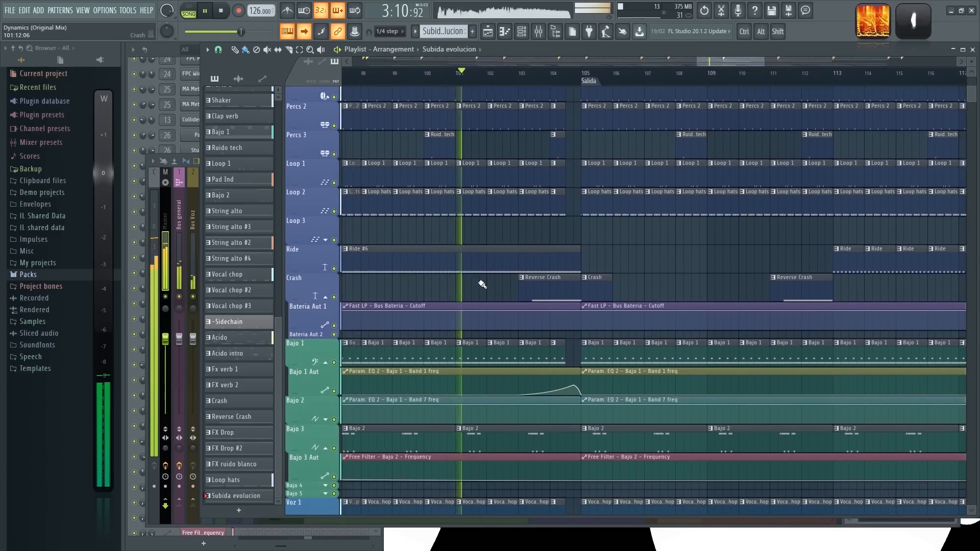
scroll(477, 283, up, 2)
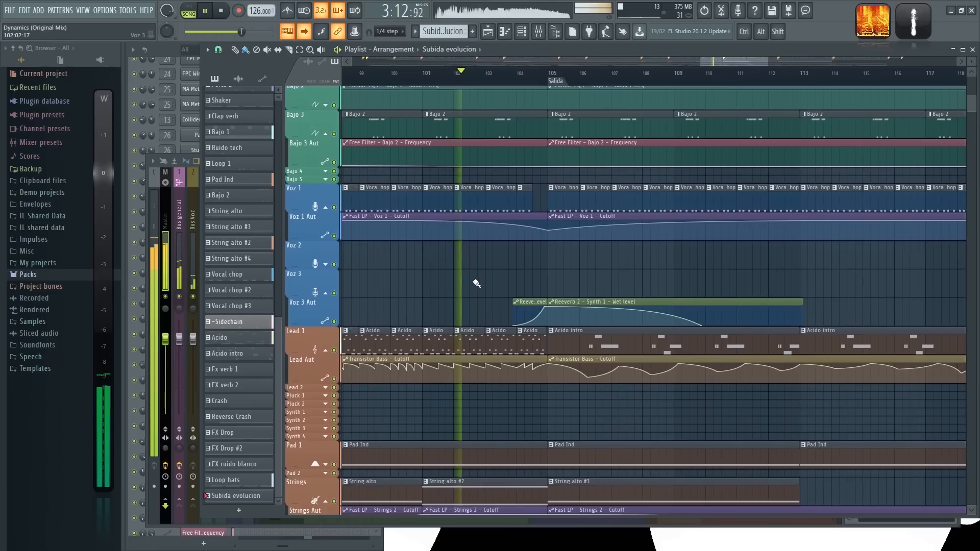